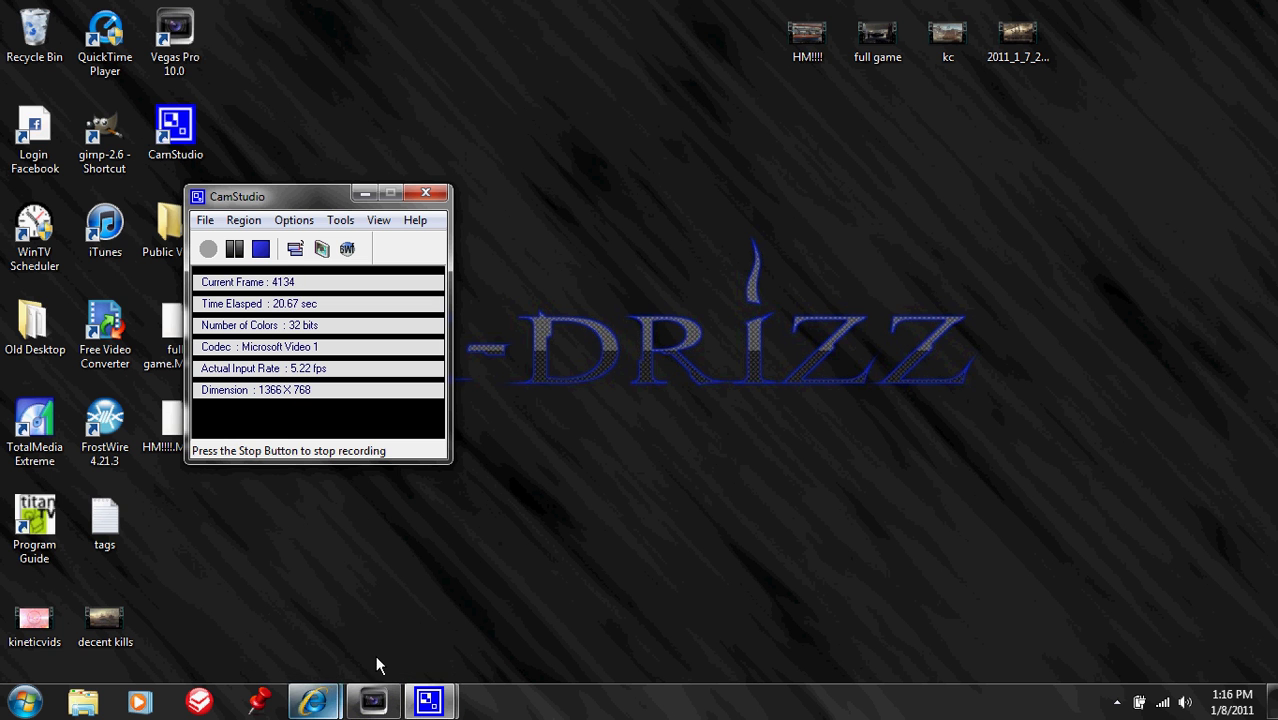
# Switch to Vegas Pro and delete the existing gameplay clip from the timeline.
pyautogui.moveTo(383, 709)
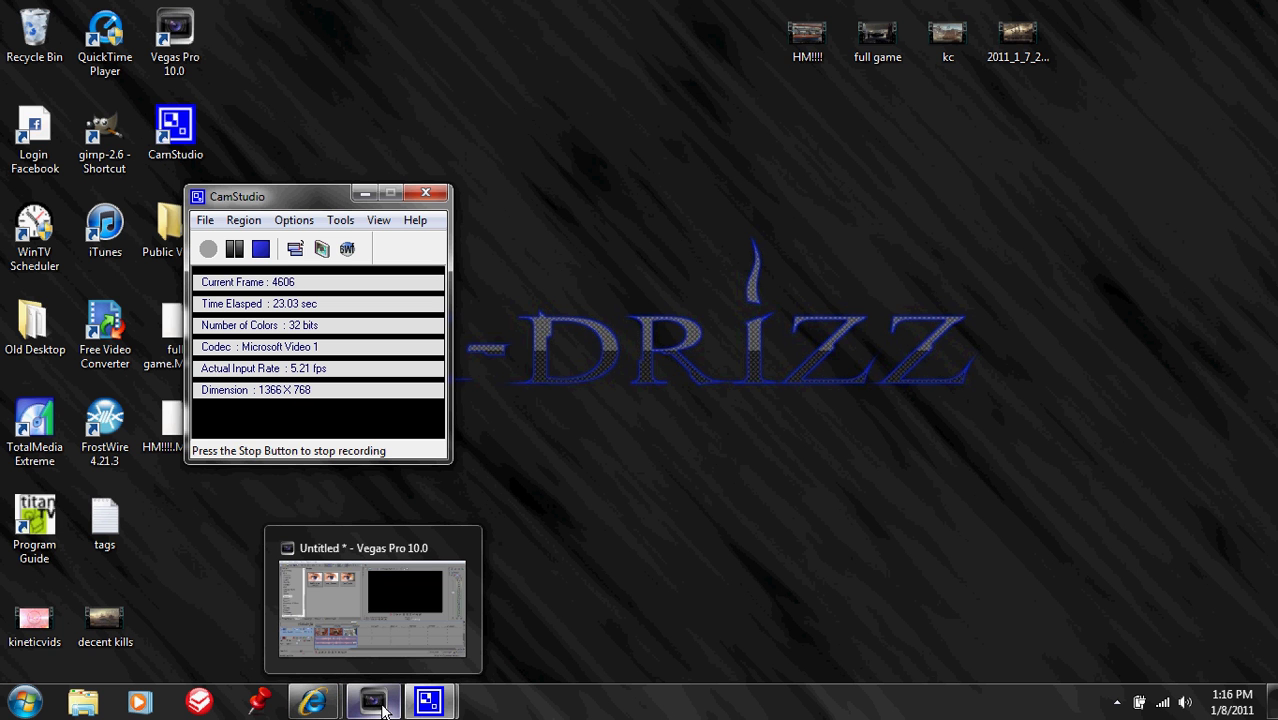
pyautogui.click(383, 709)
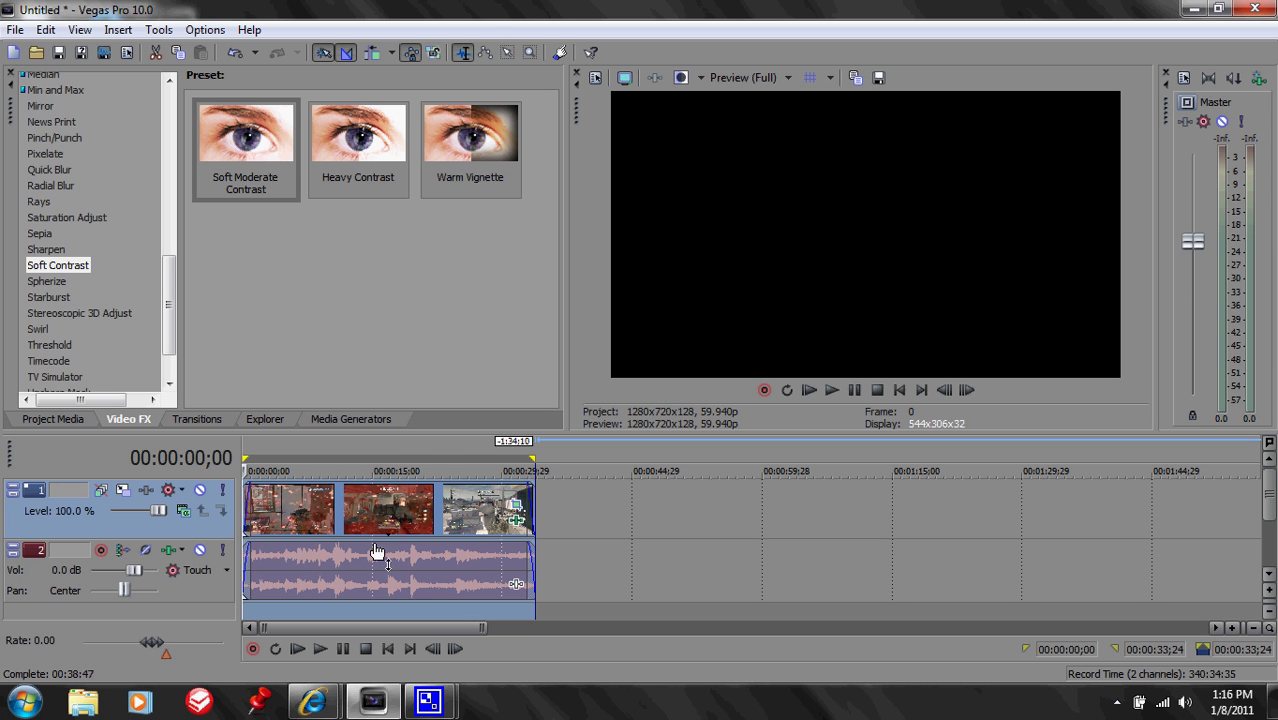
pyautogui.rightClick(397, 520)
pyautogui.click(462, 334)
# Import the "full game" video from the Desktop into the project media.
pyautogui.click(10, 29)
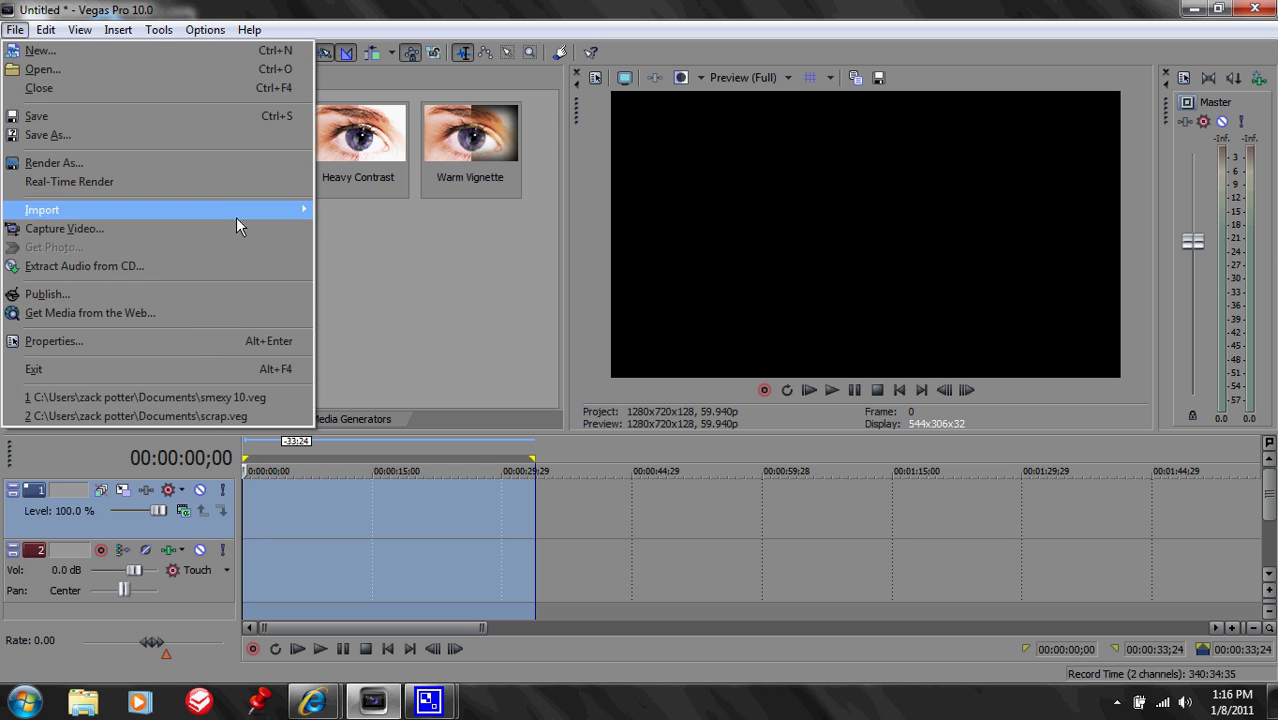
pyautogui.moveTo(288, 209)
pyautogui.click(354, 211)
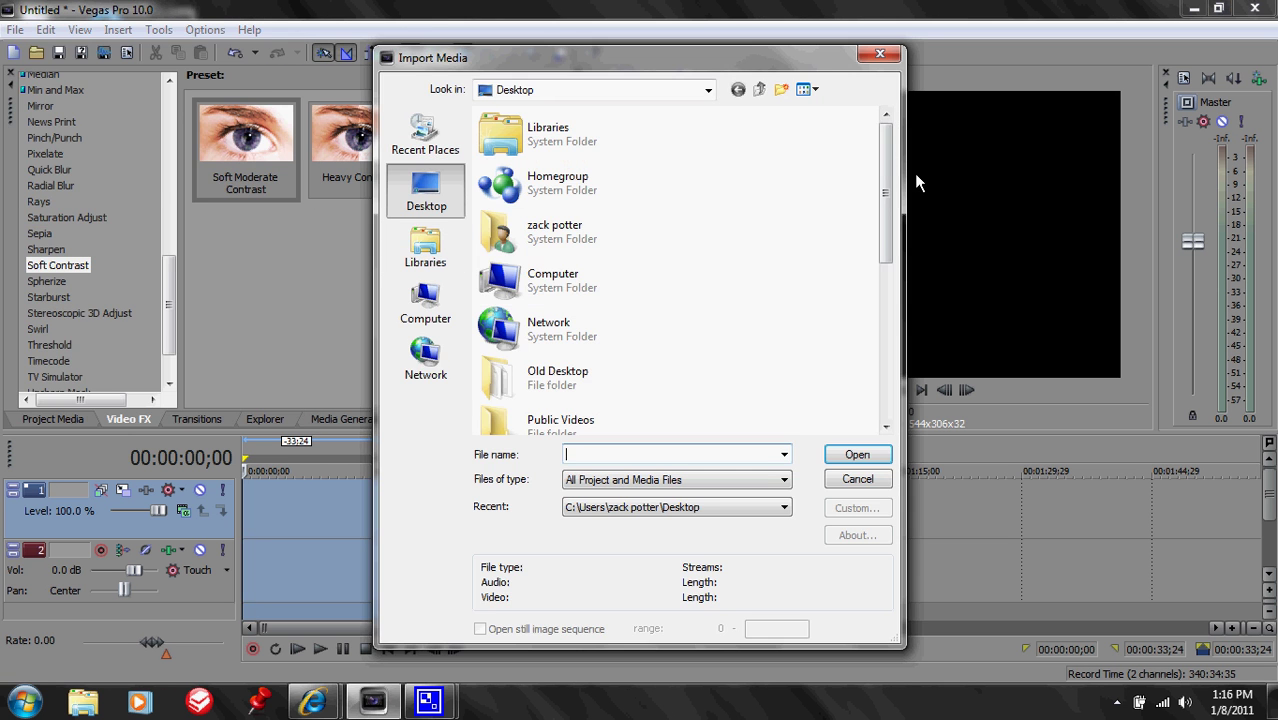
pyautogui.moveTo(885, 185); pyautogui.dragTo(877, 307)
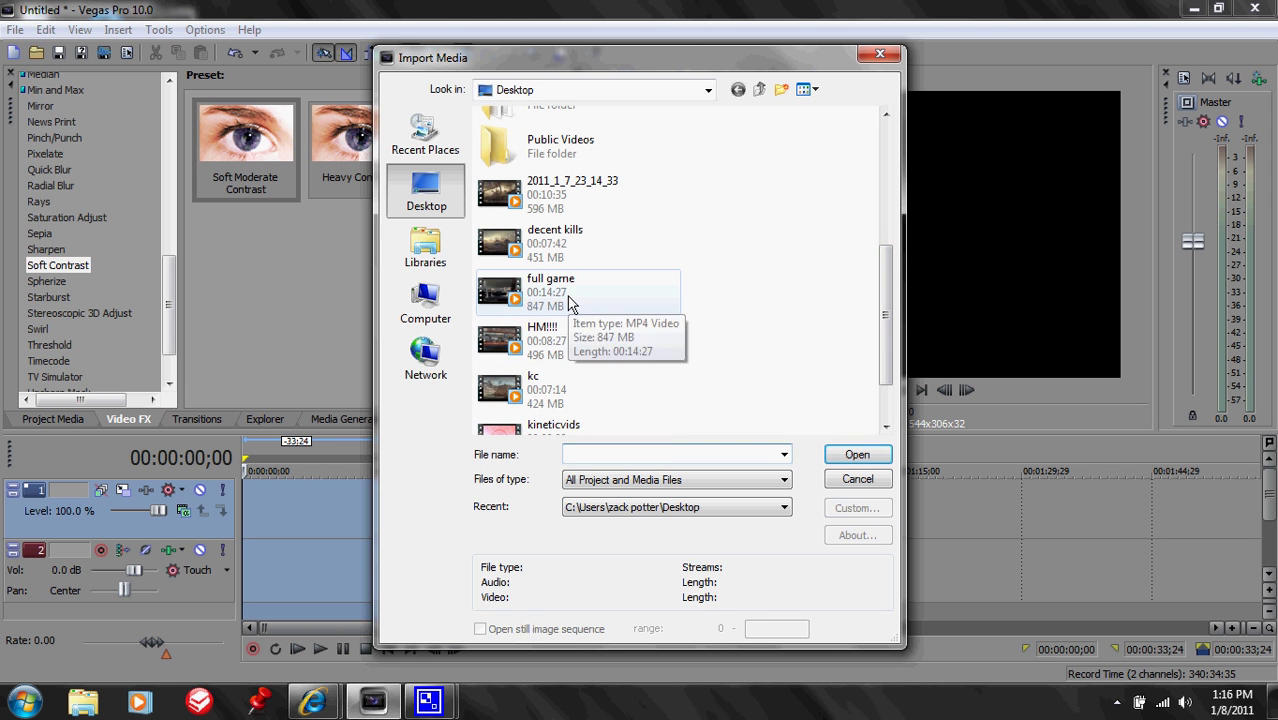
pyautogui.doubleClick(568, 297)
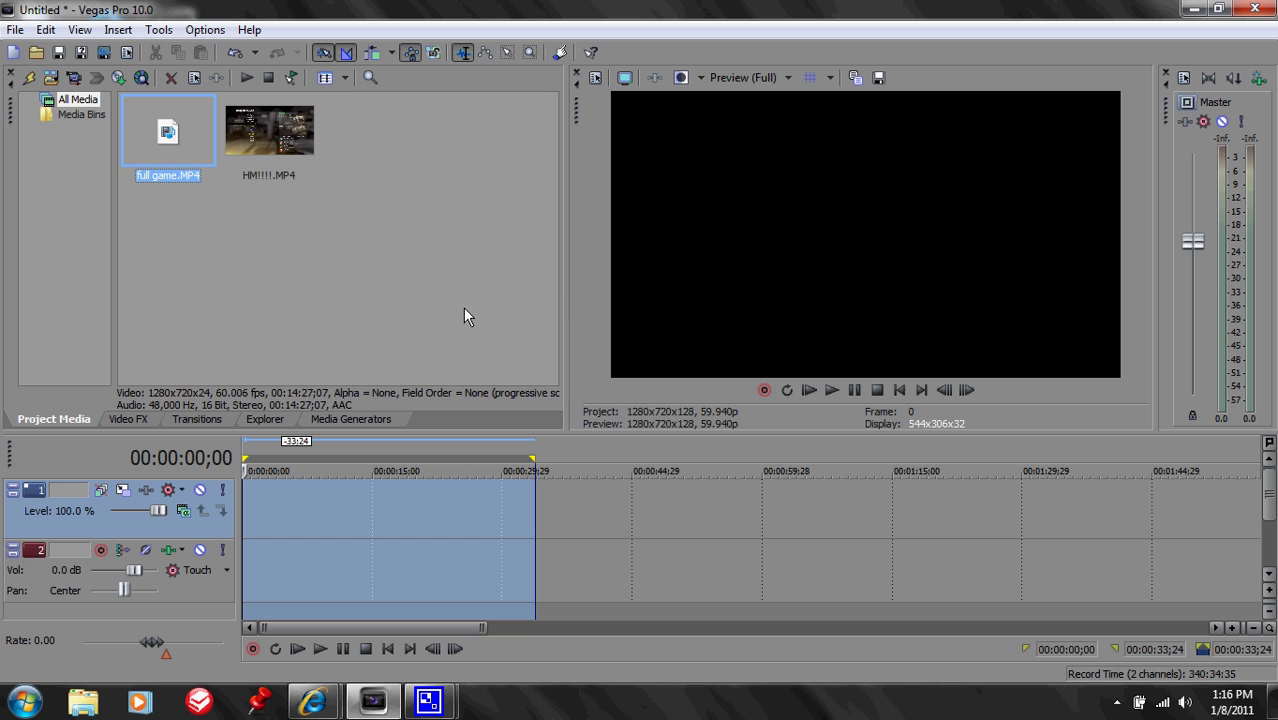
# Place full game.MP4 at the start of the timeline and move the playhead to 00:00:37;01.
pyautogui.click(452, 509)
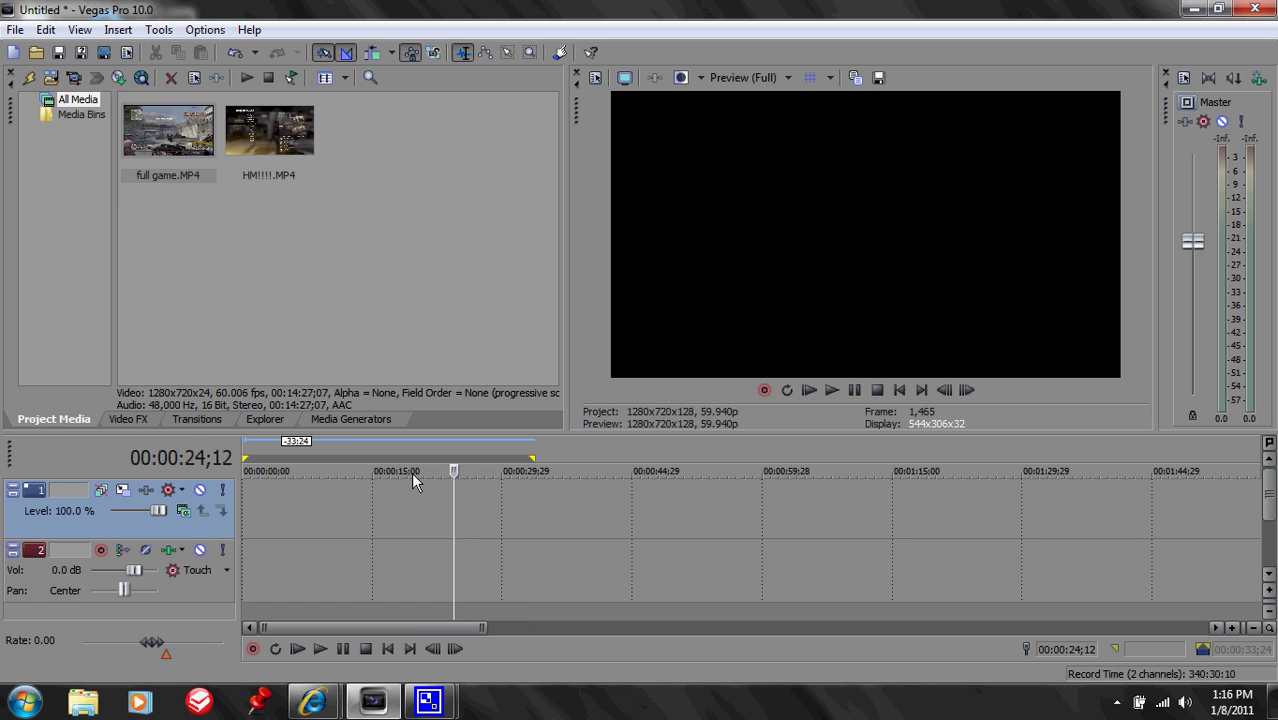
pyautogui.moveTo(168, 140); pyautogui.dragTo(248, 530)
pyautogui.click(264, 530)
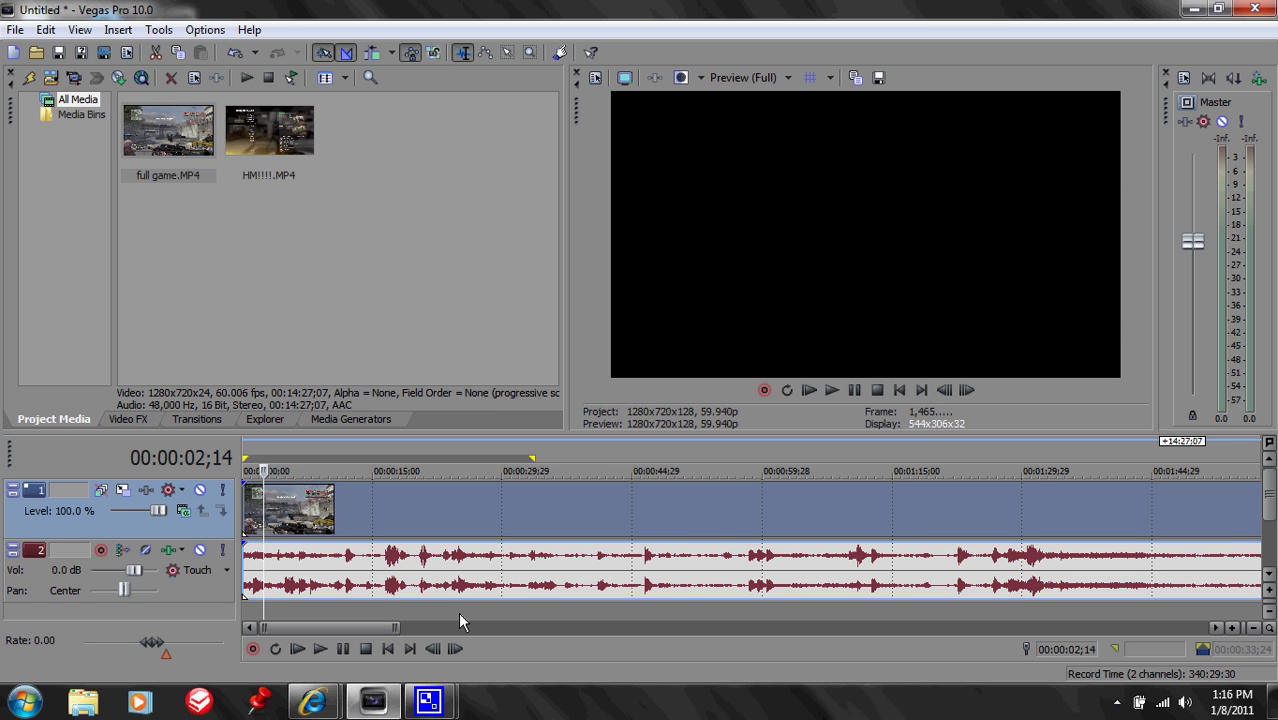
pyautogui.click(502, 515)
pyautogui.click(597, 518)
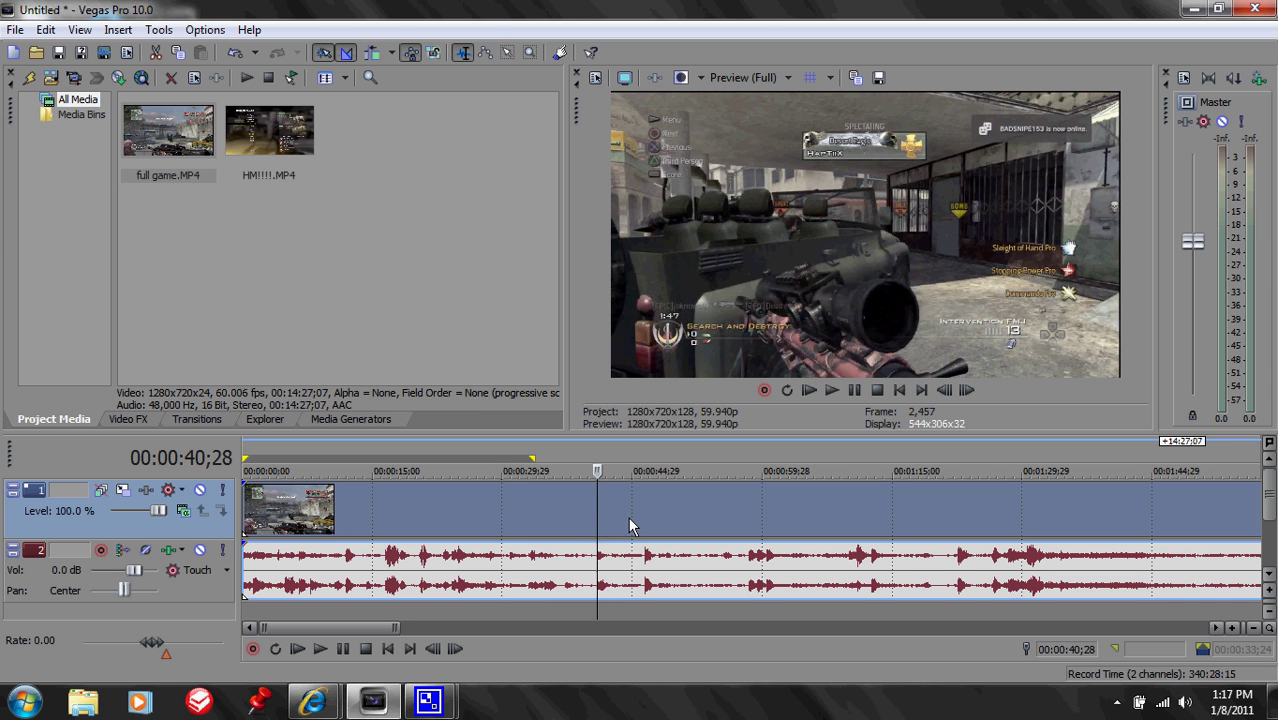
pyautogui.click(562, 524)
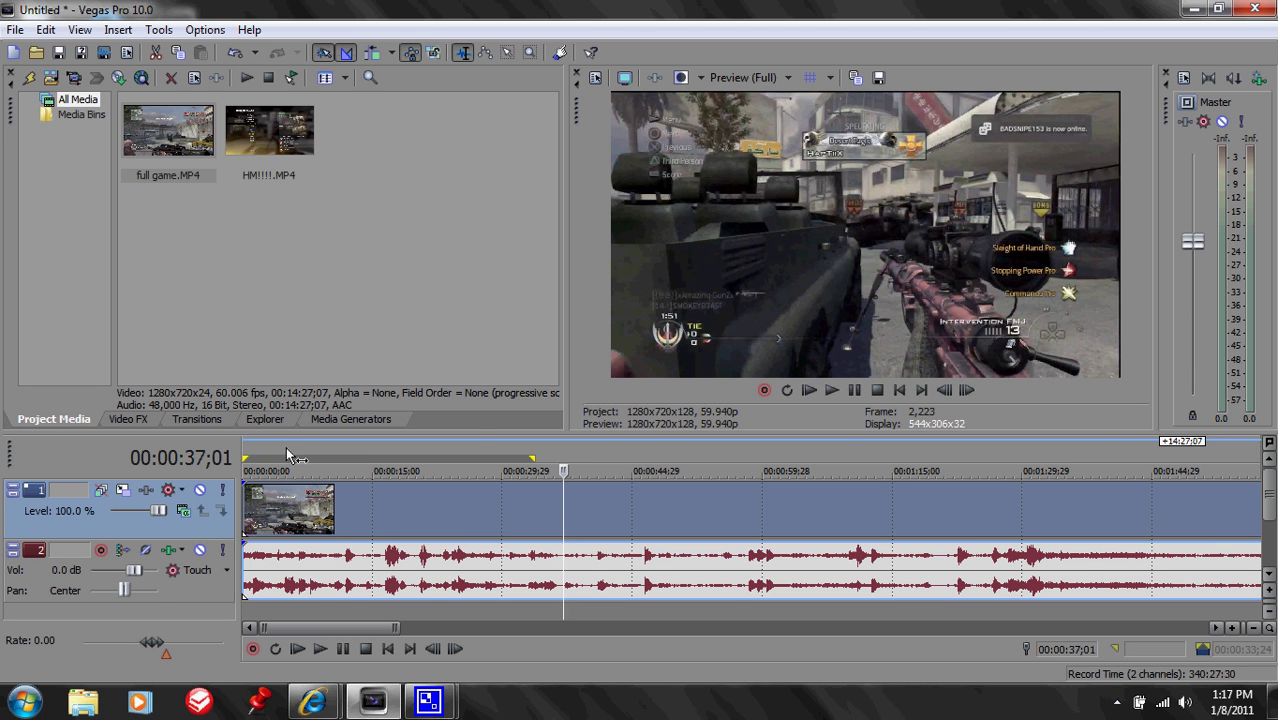
# In the video event's properties, turn off Maintain aspect ratio and set resampling to Disable resample.
pyautogui.rightClick(561, 511)
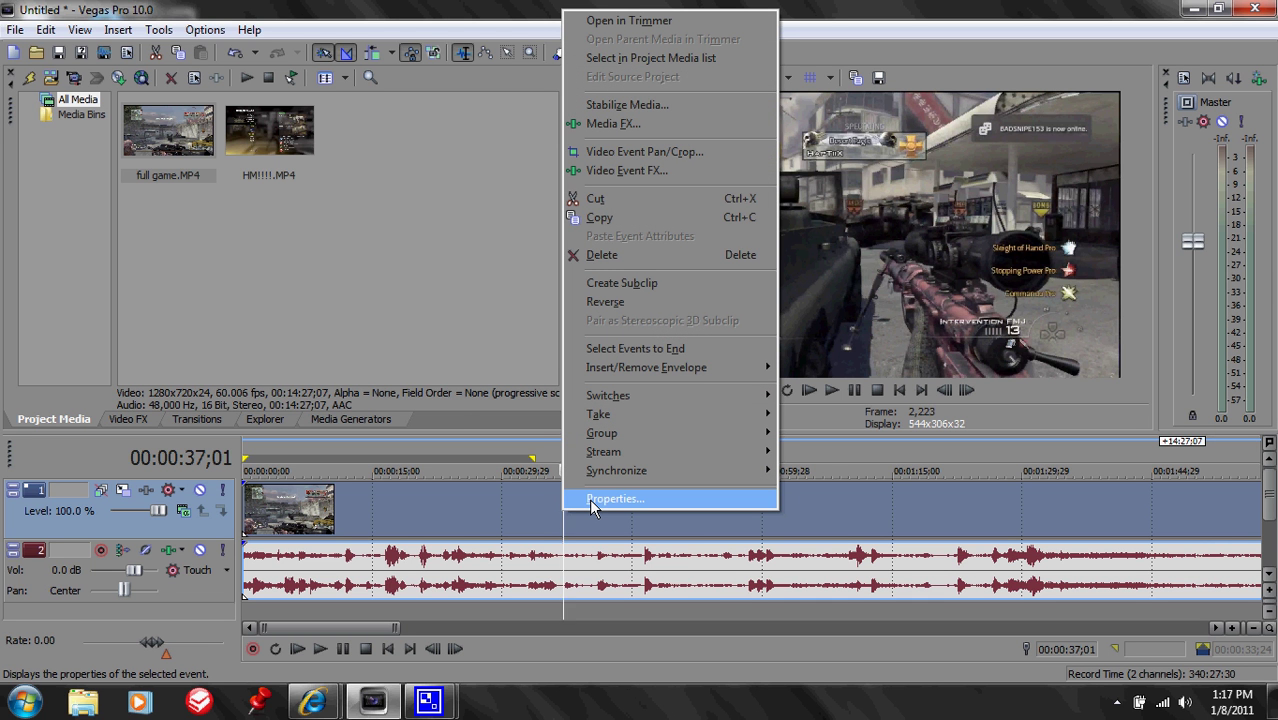
pyautogui.click(589, 498)
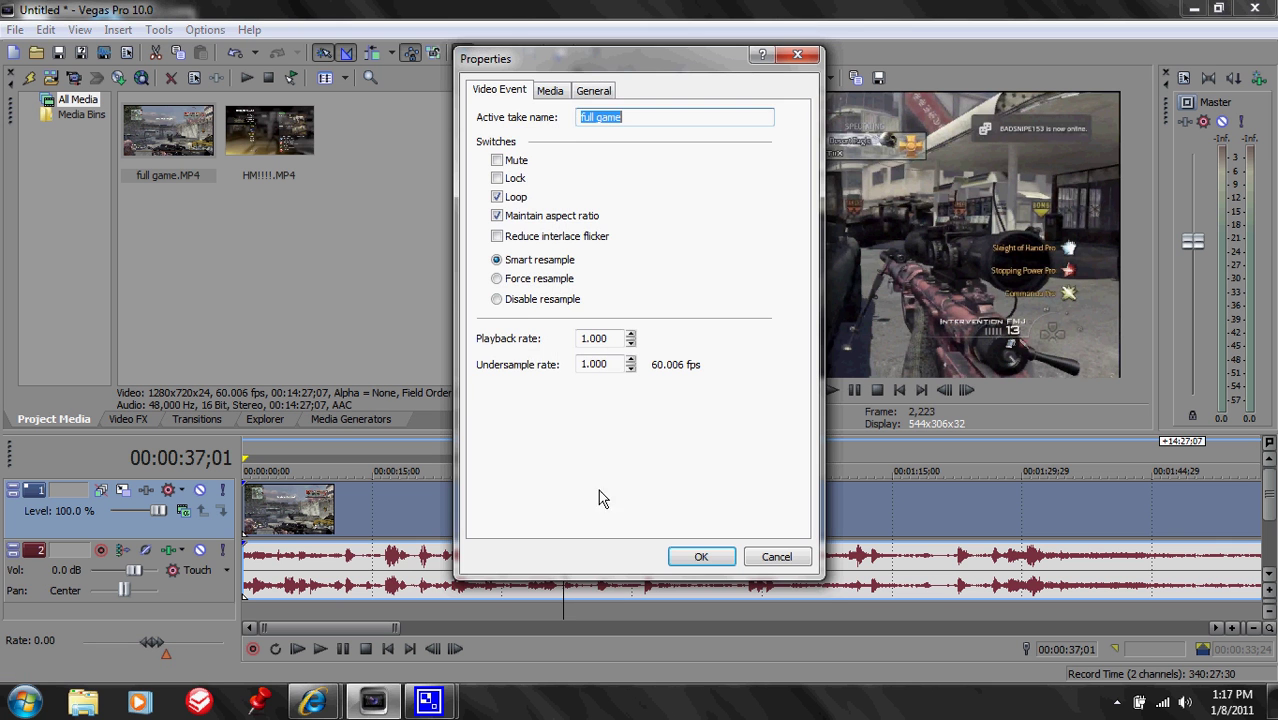
pyautogui.click(518, 309)
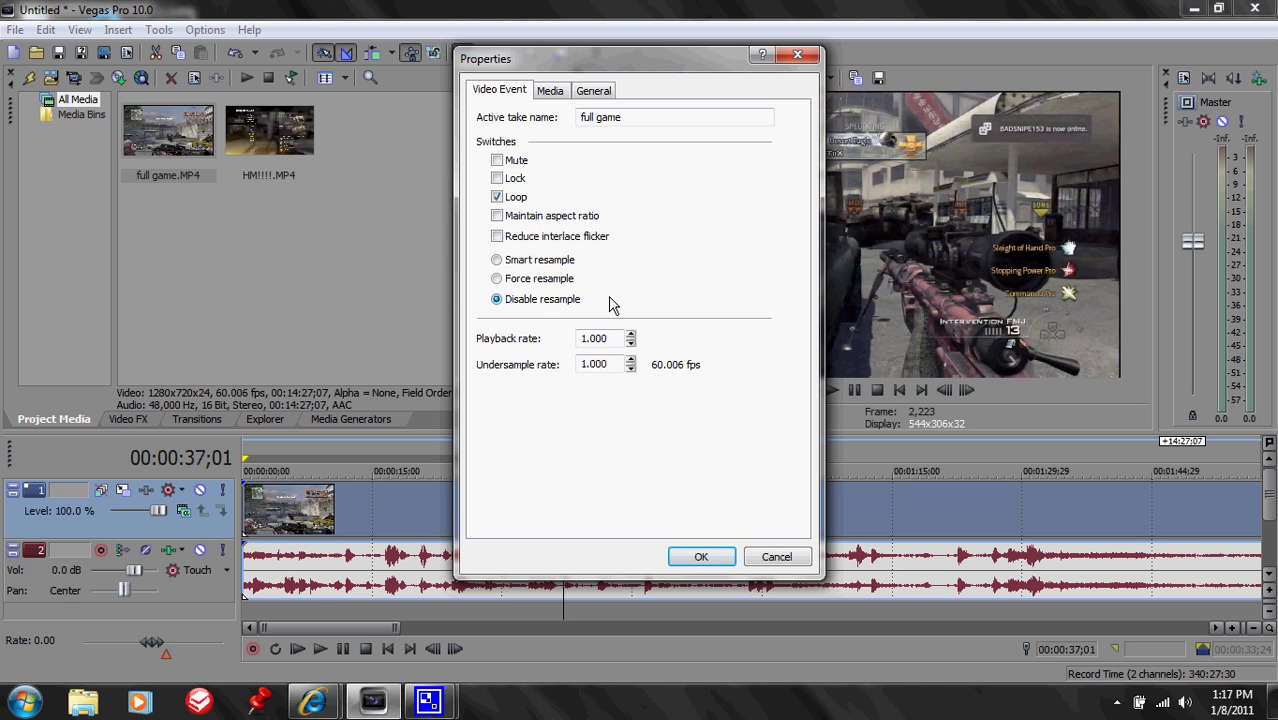
pyautogui.click(690, 555)
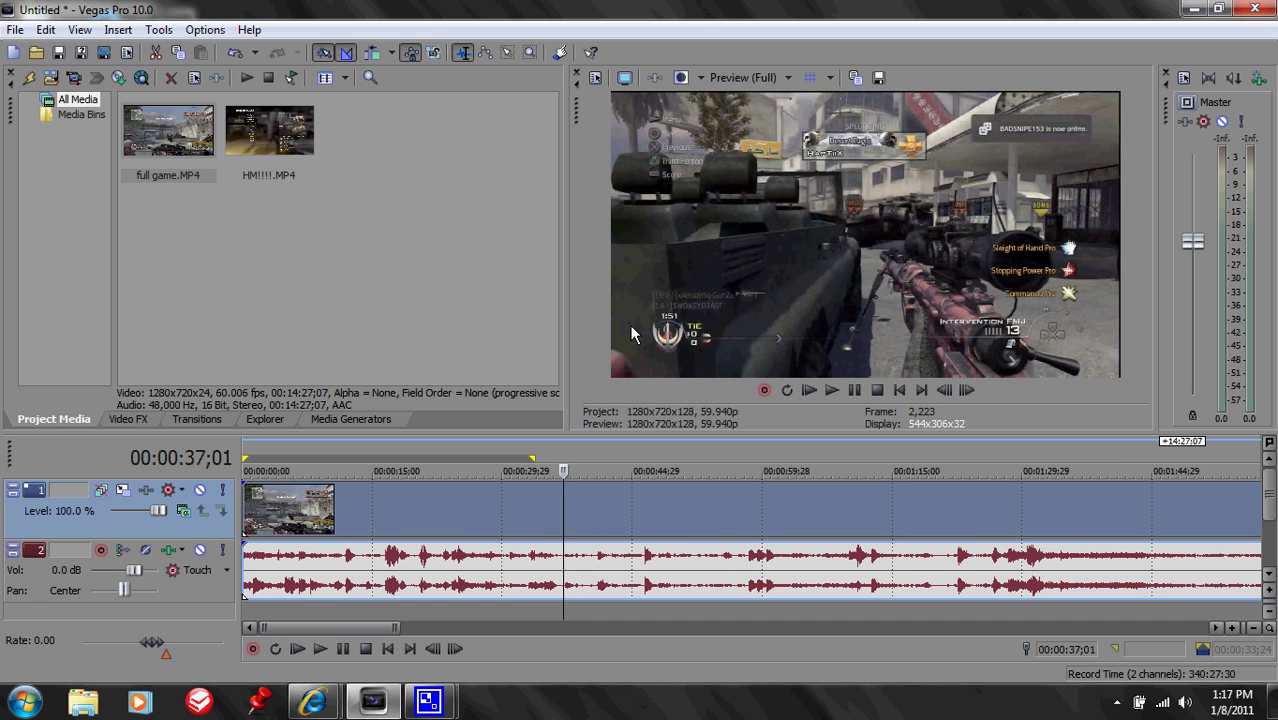
# Apply the "glow" Pan/Crop preset to the full game video event.
pyautogui.rightClick(563, 490)
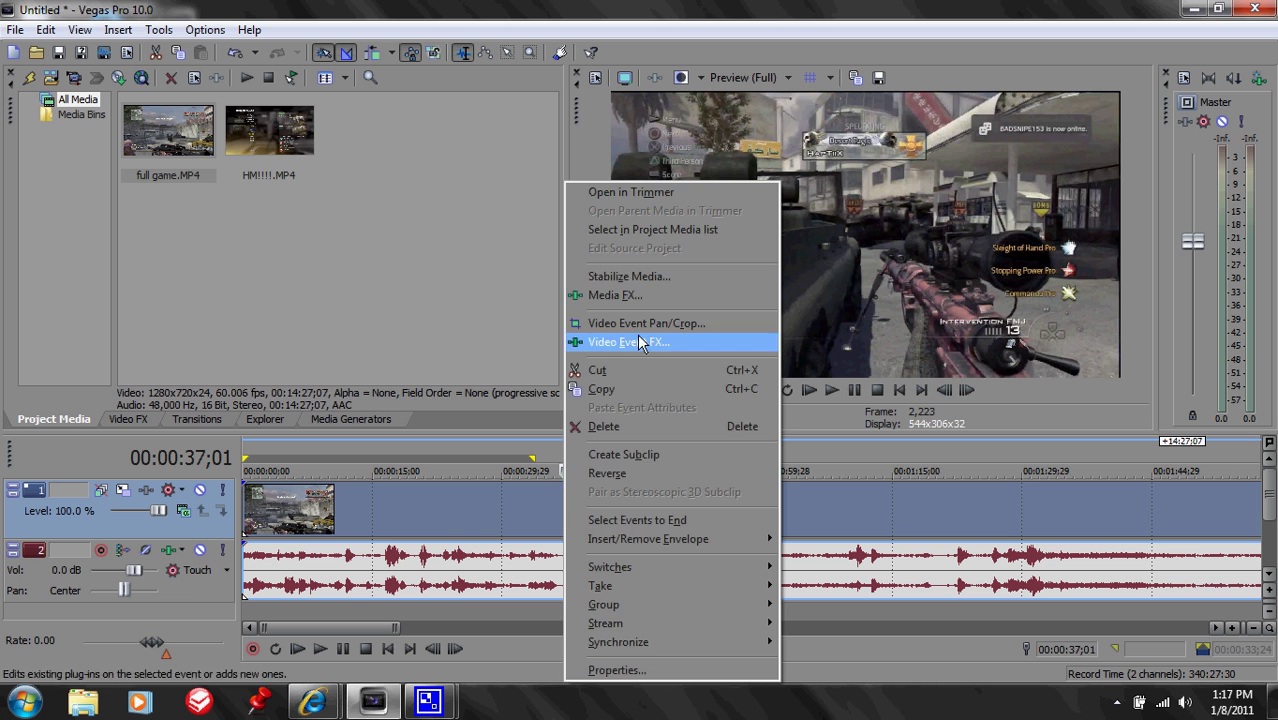
pyautogui.click(650, 326)
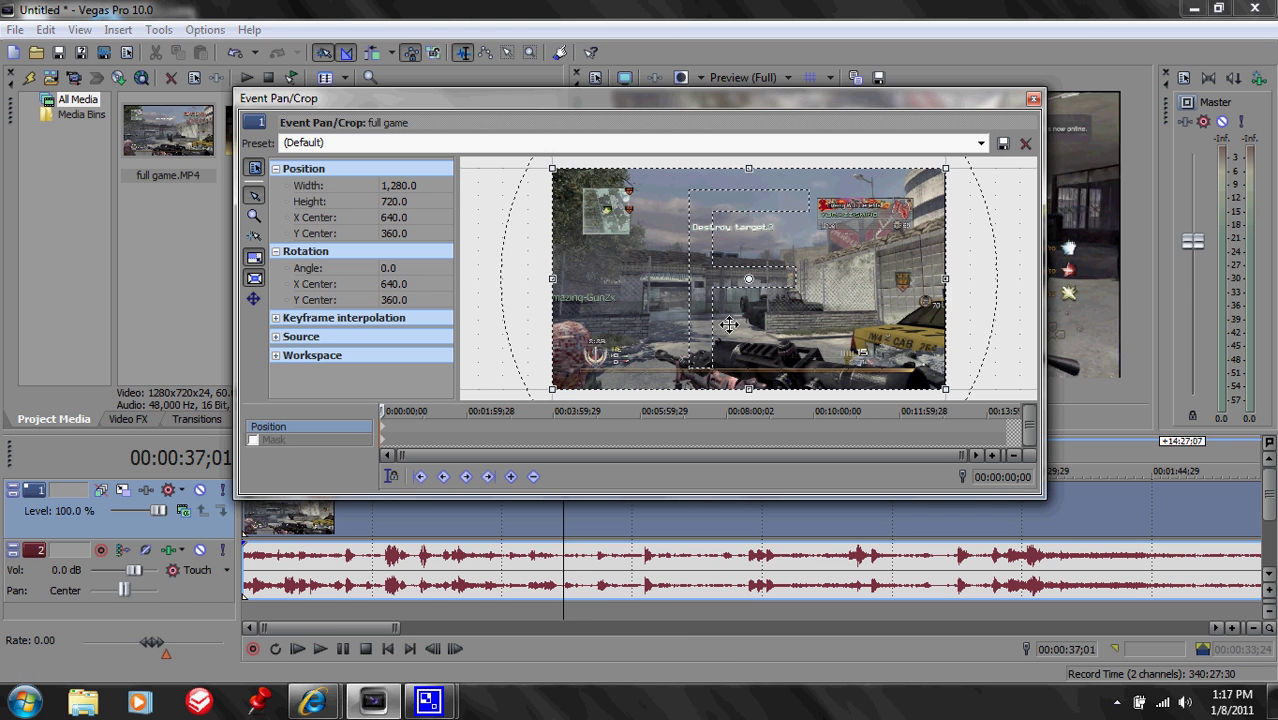
pyautogui.click(980, 143)
pyautogui.click(835, 222)
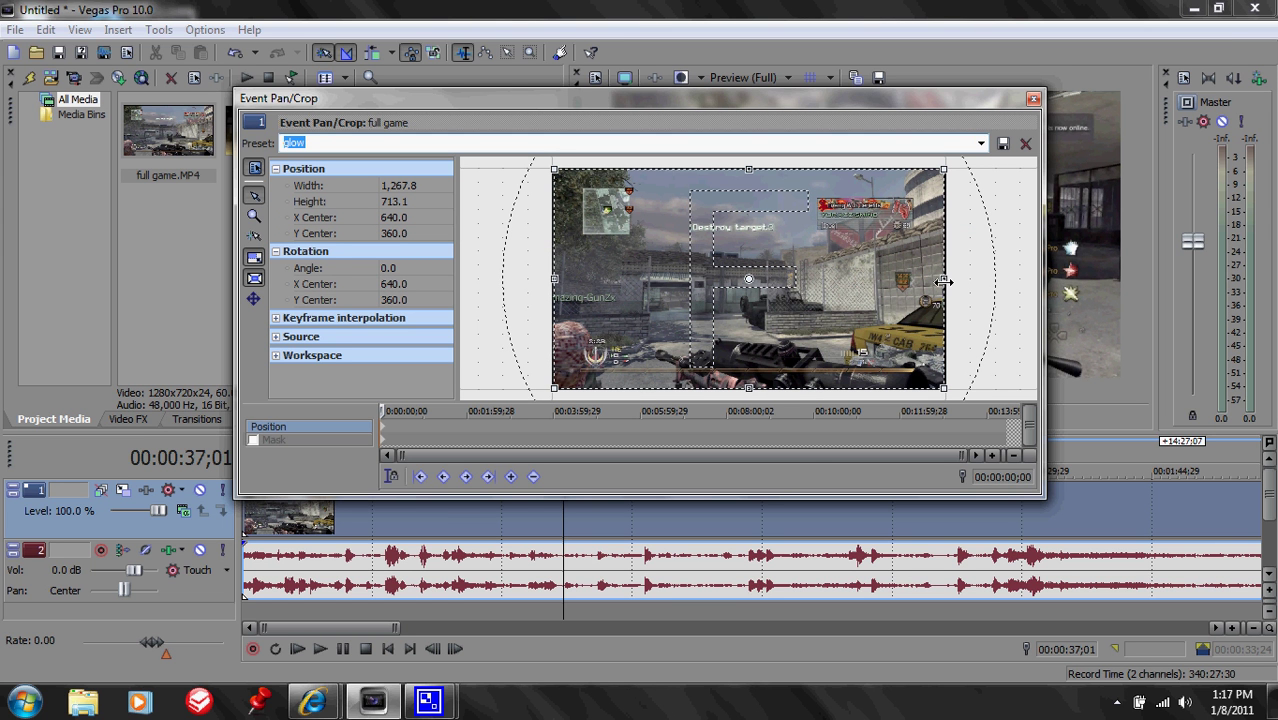
pyautogui.click(1034, 99)
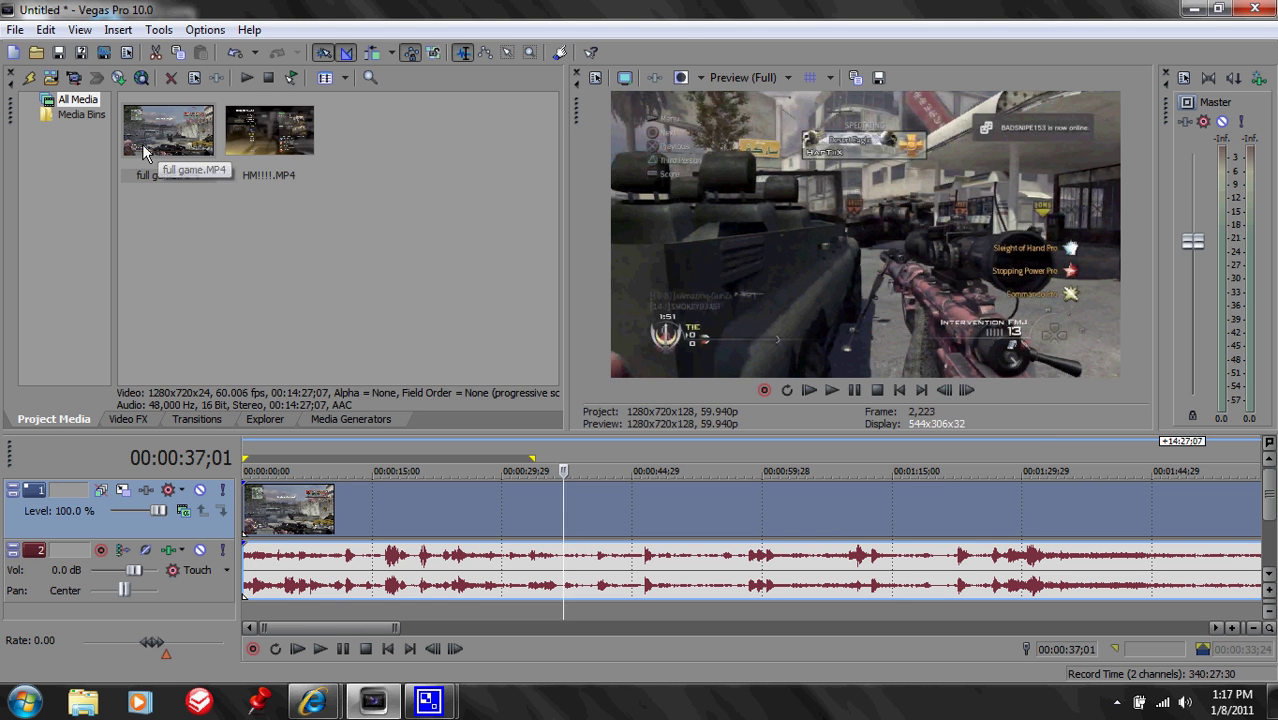
# Add the Color Corrector effect with the Studio RGB to Computer RGB preset to the video event.
pyautogui.click(132, 420)
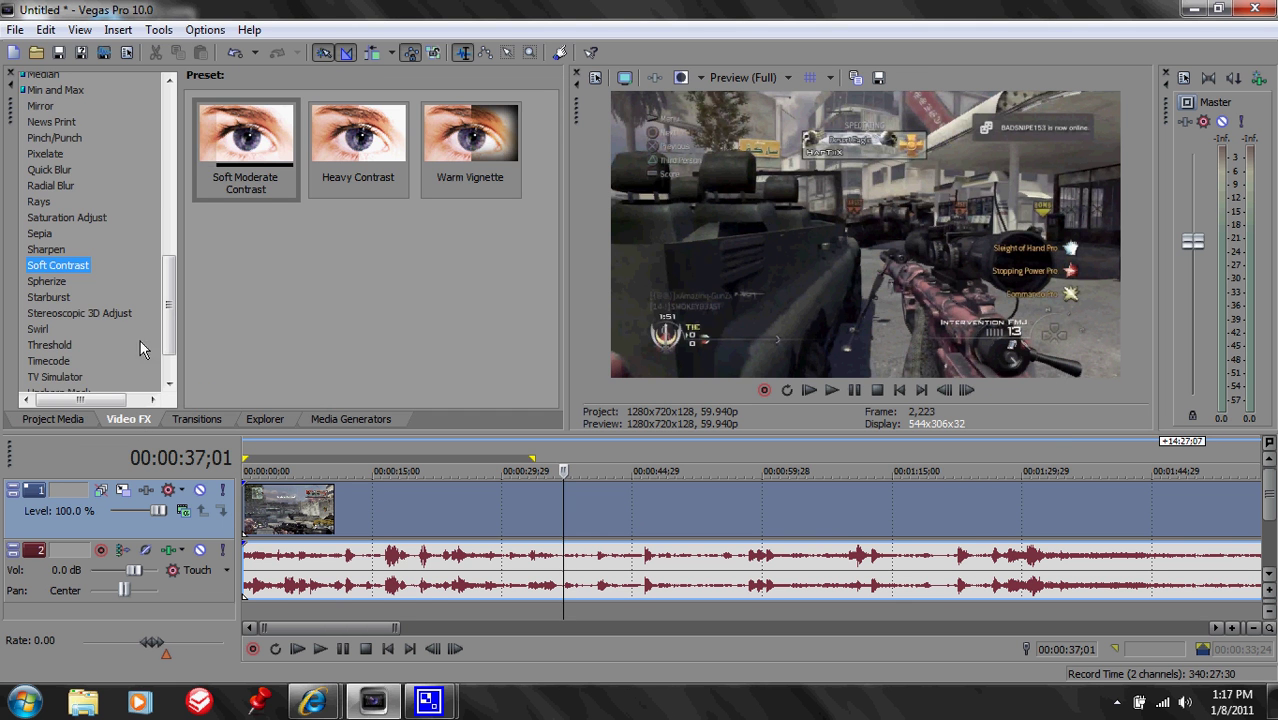
pyautogui.moveTo(164, 308); pyautogui.dragTo(164, 140)
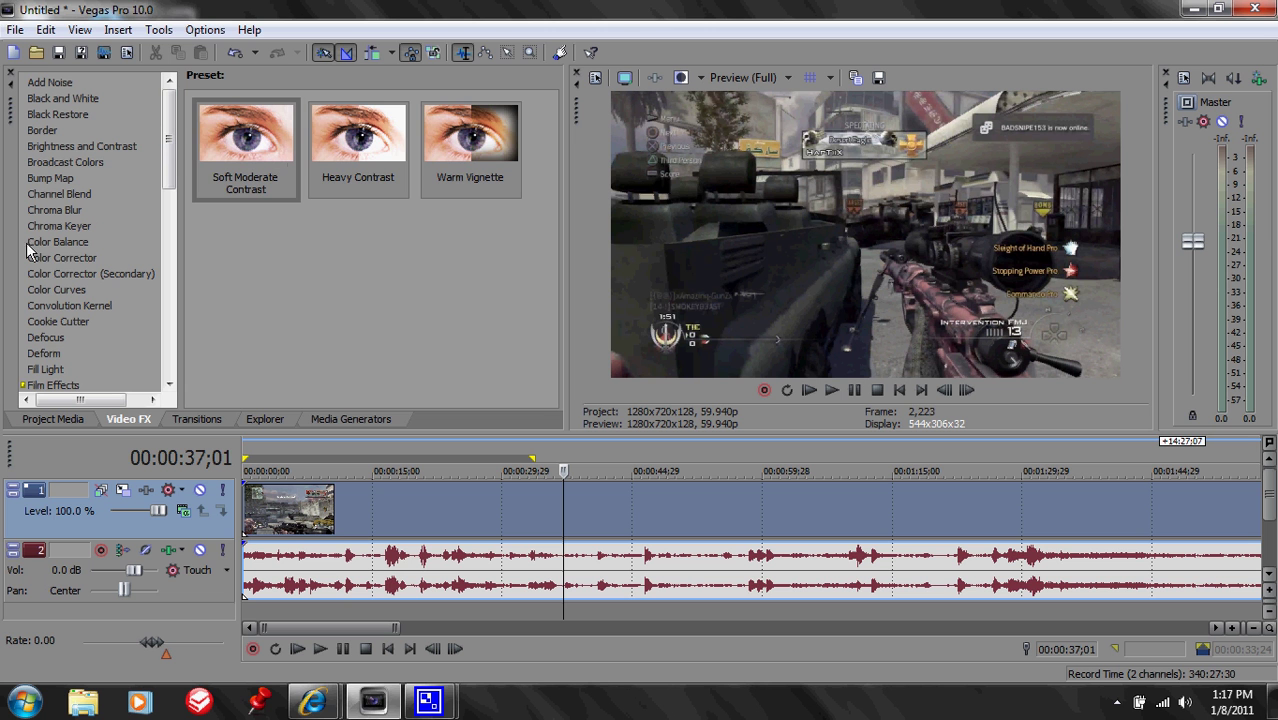
pyautogui.click(76, 260)
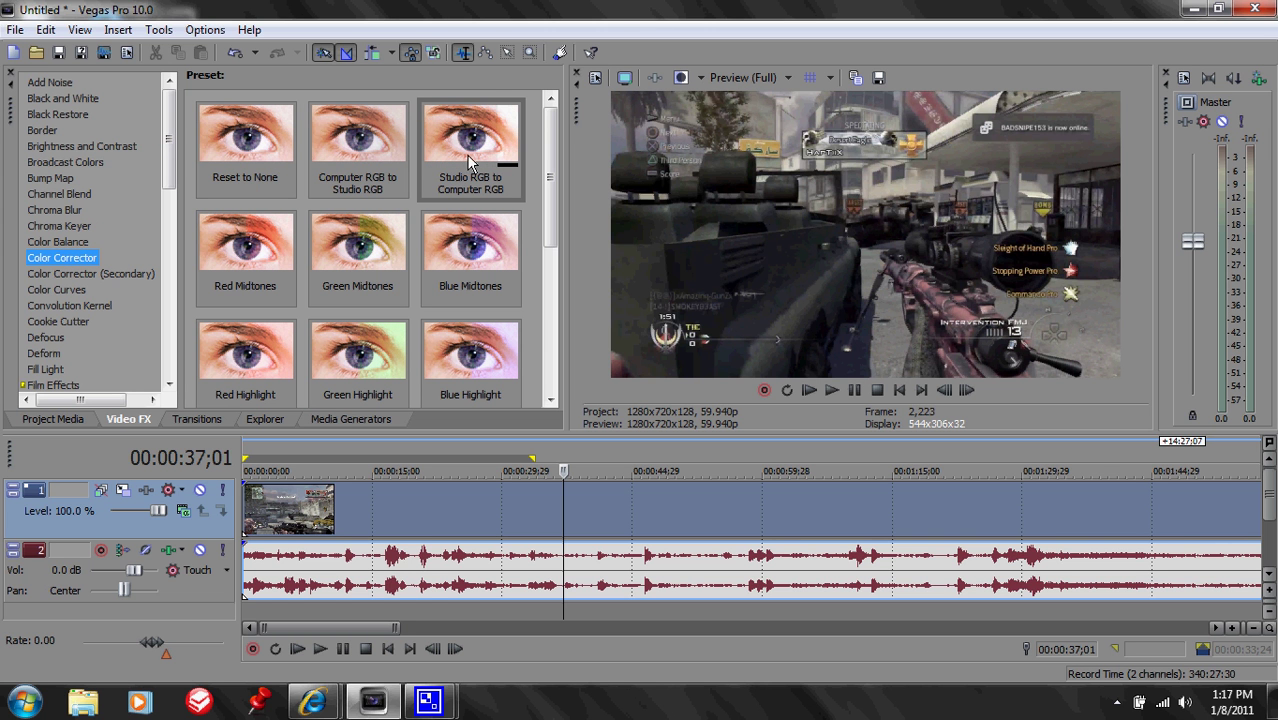
pyautogui.moveTo(476, 146); pyautogui.dragTo(458, 500)
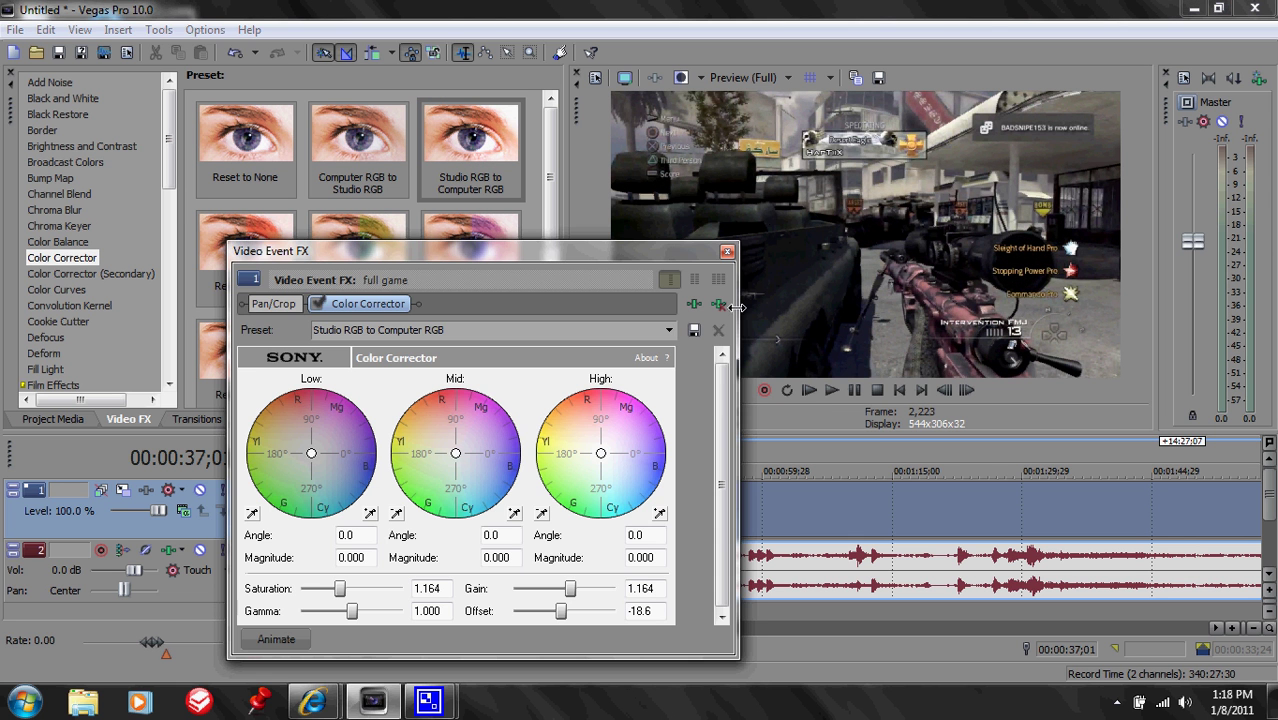
pyautogui.click(727, 252)
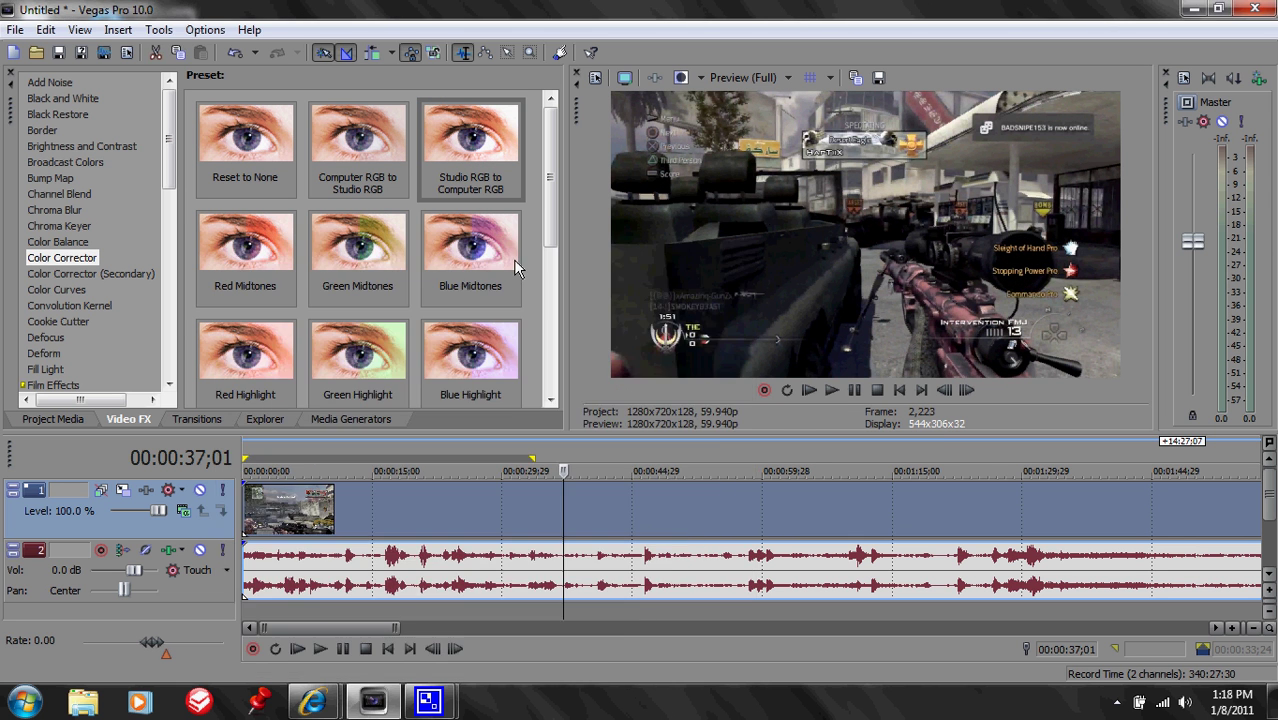
# Add the Color Corrector (Secondary) effect with the Studio RGB to Computer RGB preset to the video event.
pyautogui.click(105, 275)
pyautogui.moveTo(447, 168); pyautogui.dragTo(452, 512)
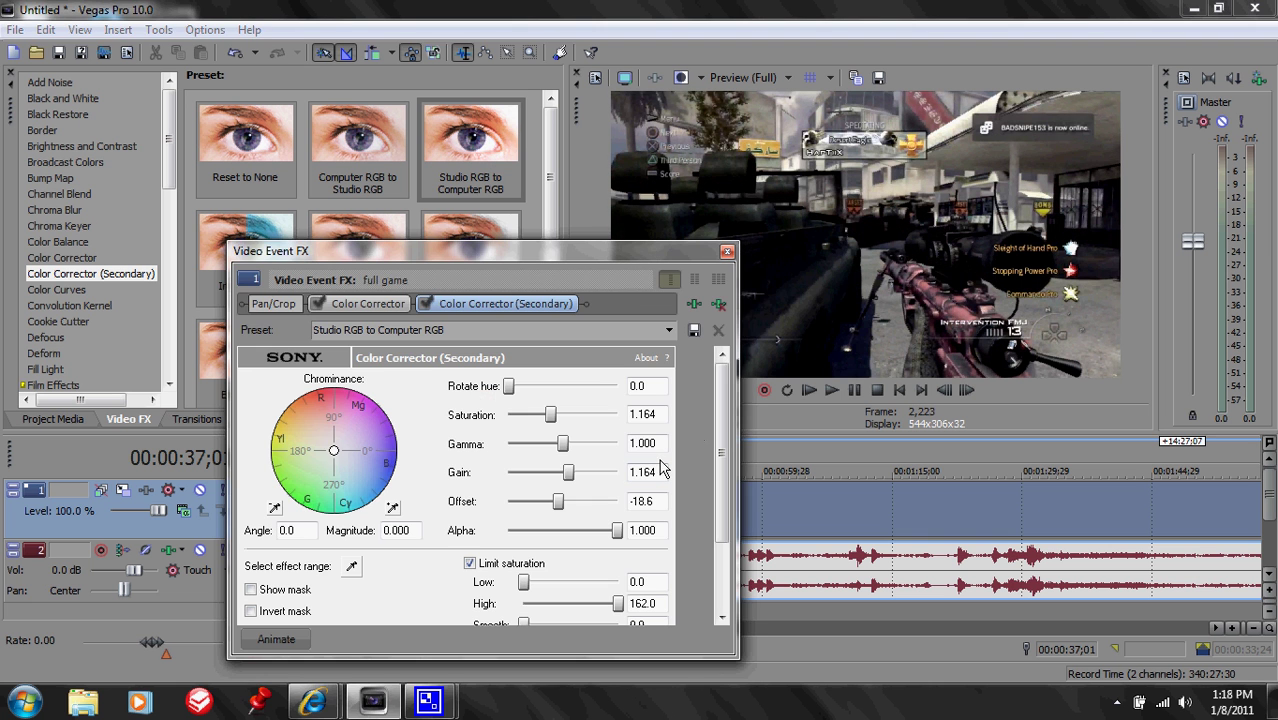
pyautogui.click(727, 252)
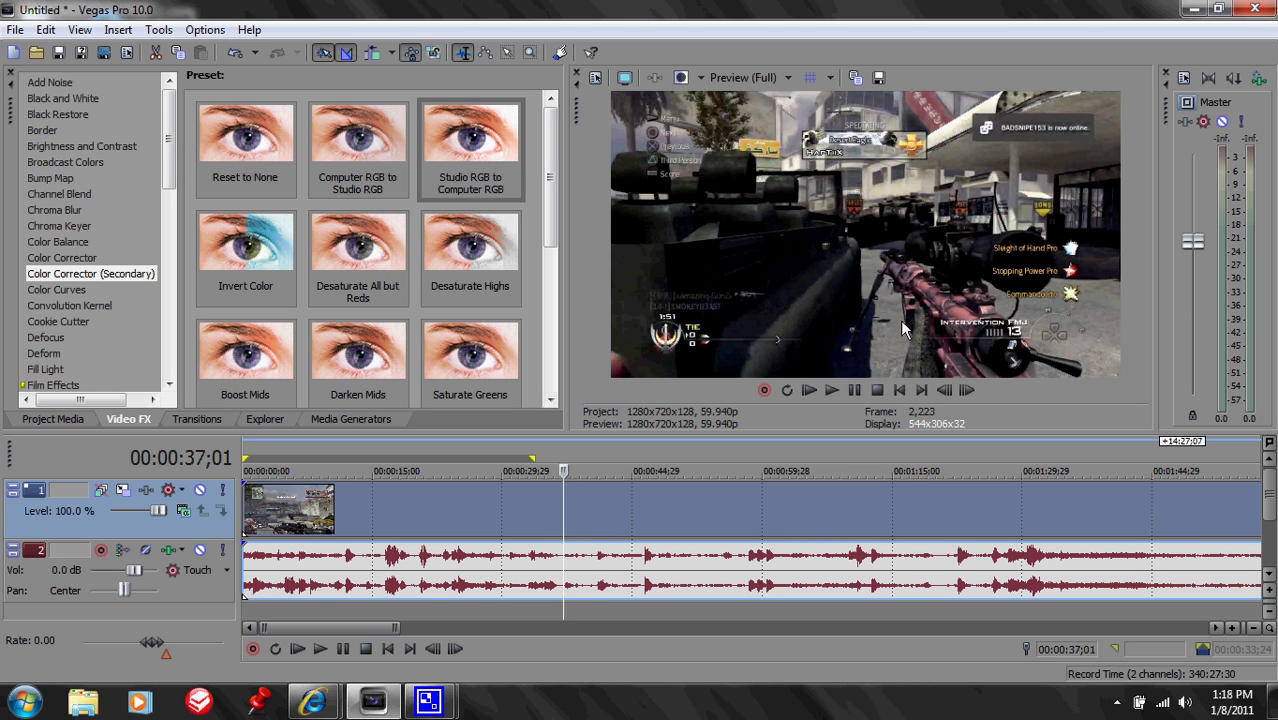
# Add the Unsharp Mask effect with the Light preset to the video event.
pyautogui.moveTo(172, 184); pyautogui.dragTo(152, 380)
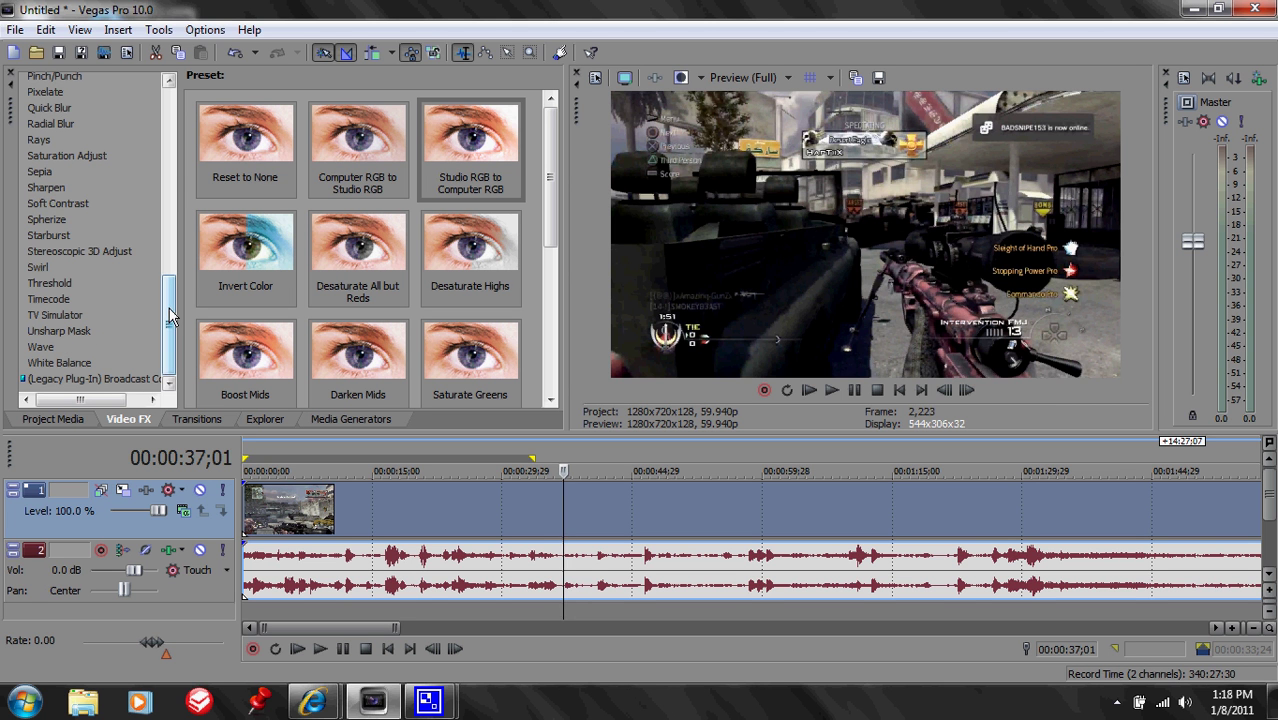
pyautogui.click(66, 333)
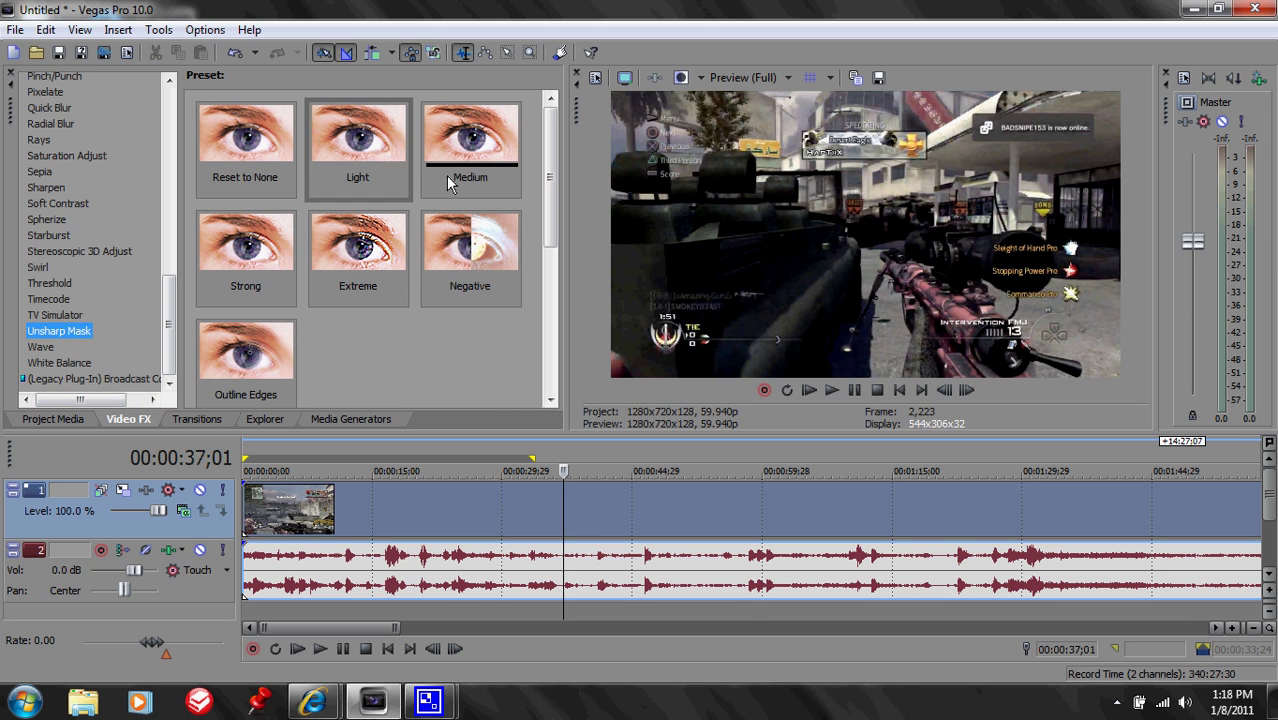
pyautogui.moveTo(360, 150); pyautogui.dragTo(438, 502)
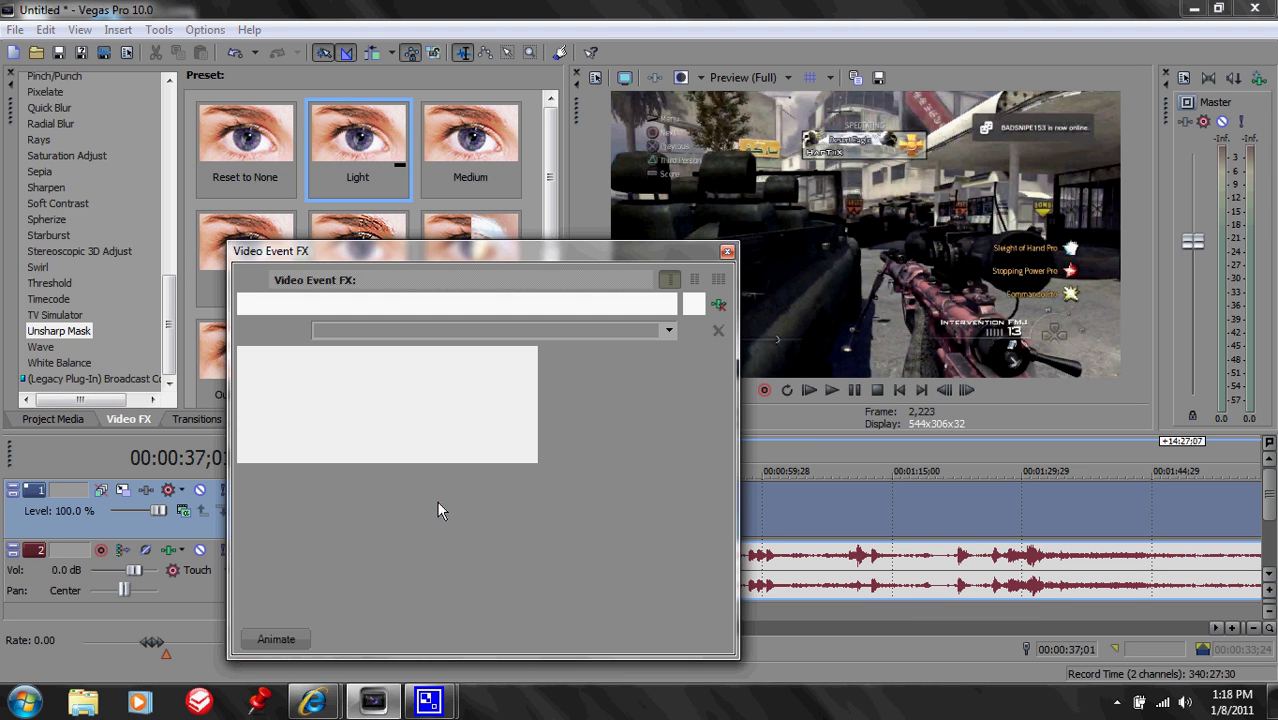
pyautogui.click(726, 251)
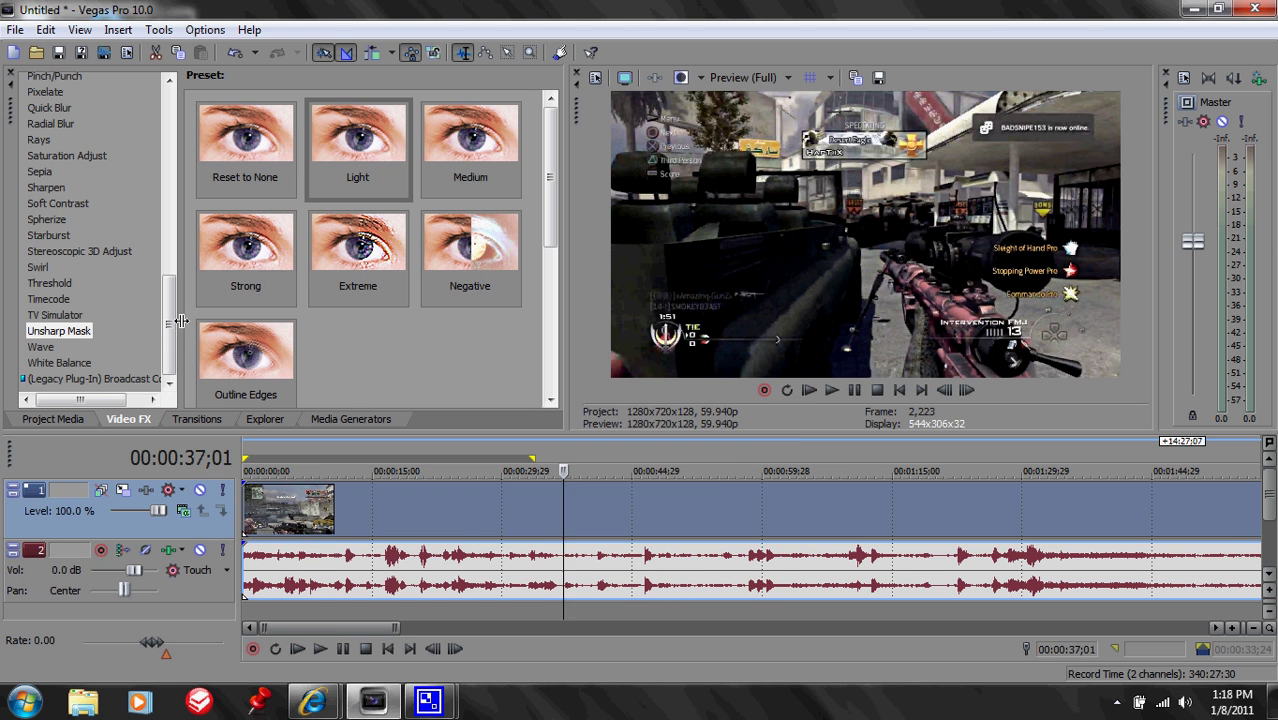
# Add the Sharpen effect with the Reset to None preset to the video event.
pyautogui.moveTo(173, 323); pyautogui.dragTo(173, 317)
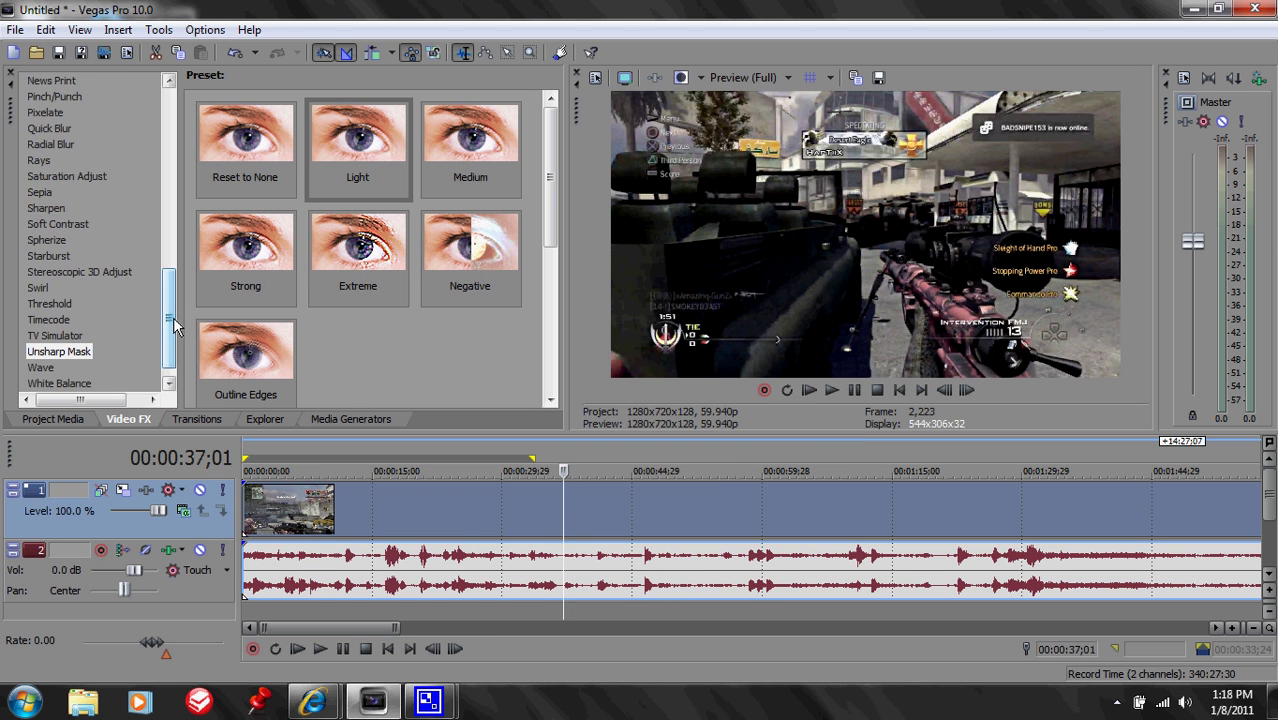
pyautogui.click(55, 207)
pyautogui.moveTo(221, 114); pyautogui.dragTo(471, 490)
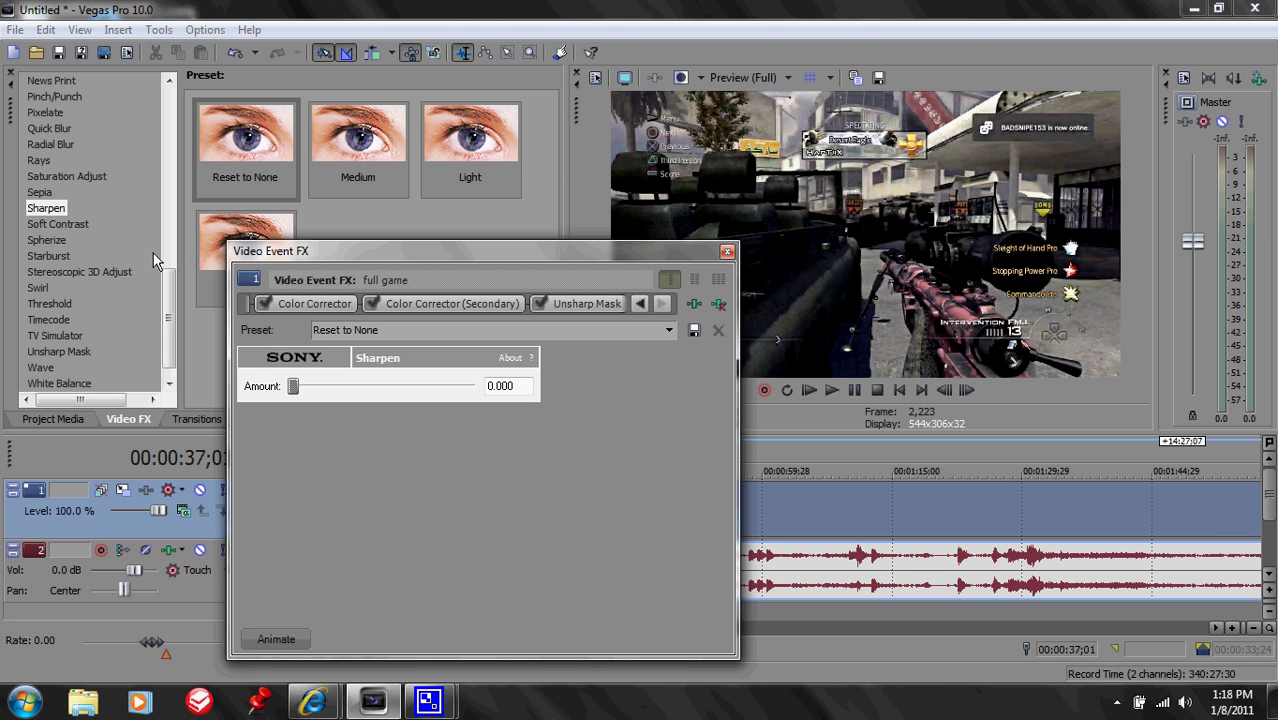
pyautogui.click(727, 252)
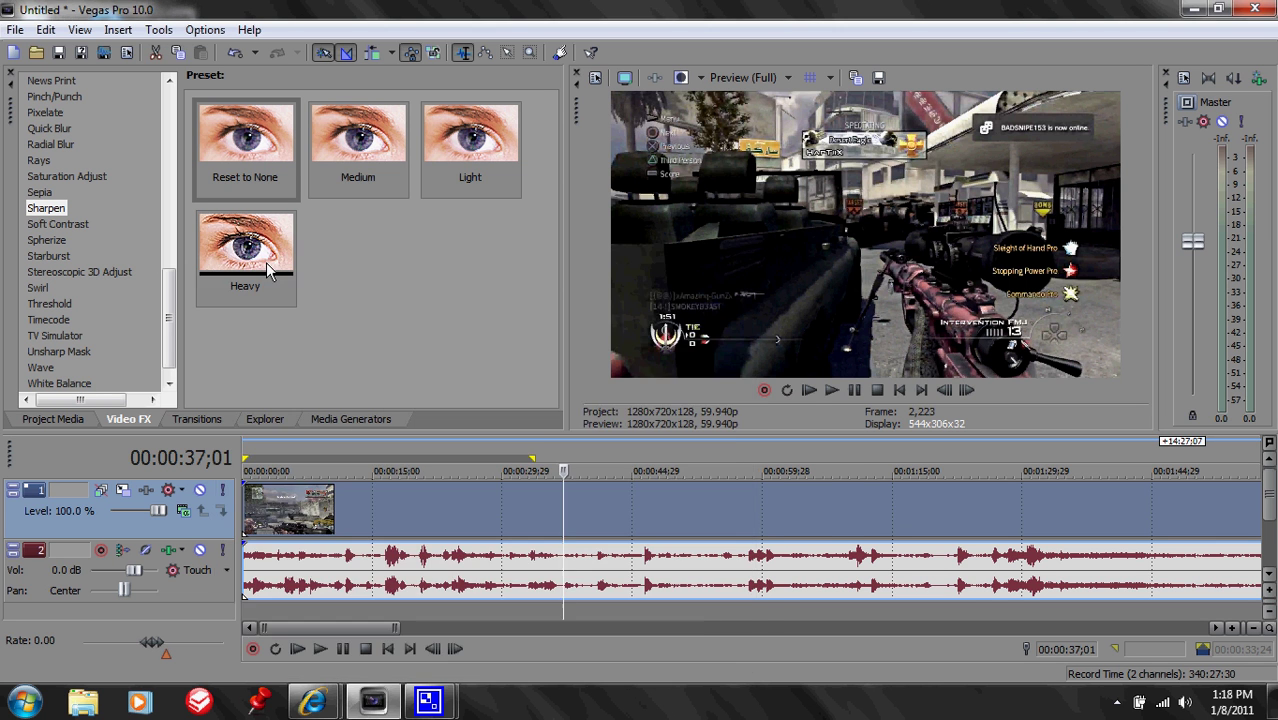
# Add the Saturation Adjust effect with the Reduce Minor Color Noise preset to the video event and return to the video effects list.
pyautogui.scroll(1, 175, 303)
pyautogui.click(57, 179)
pyautogui.click(240, 252)
pyautogui.click(354, 419)
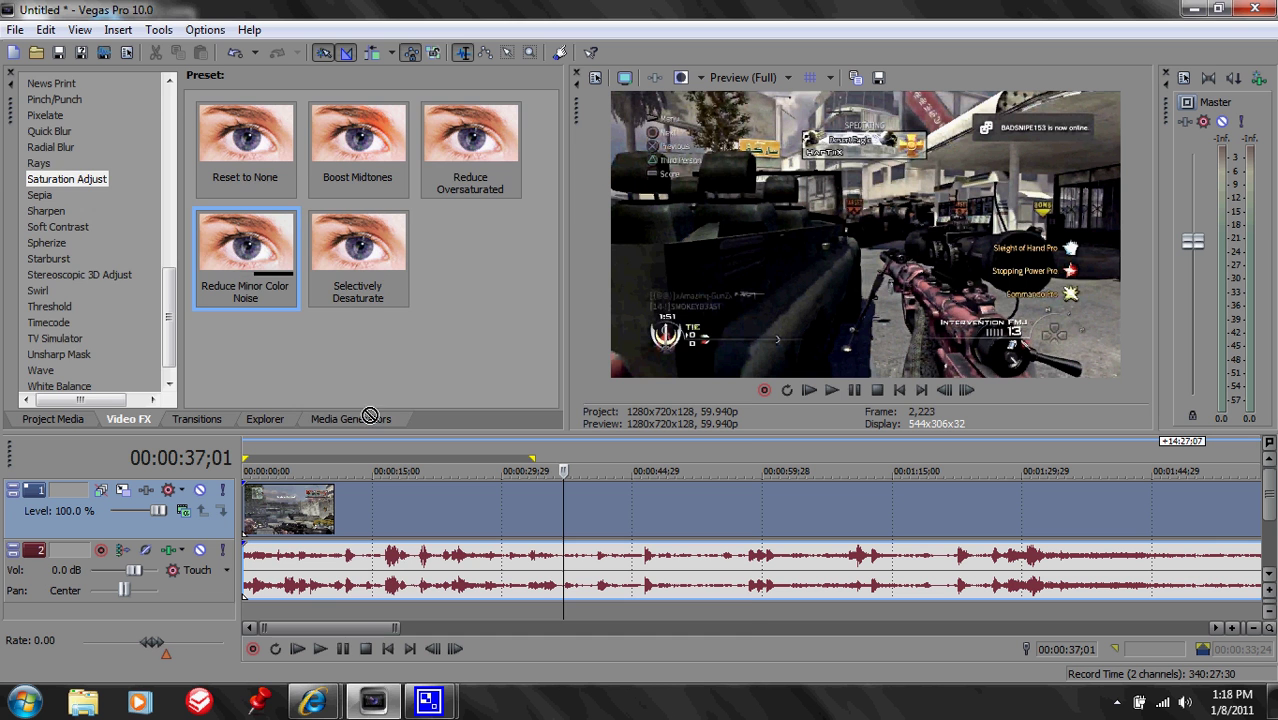
pyautogui.moveTo(420, 497); pyautogui.dragTo(420, 497)
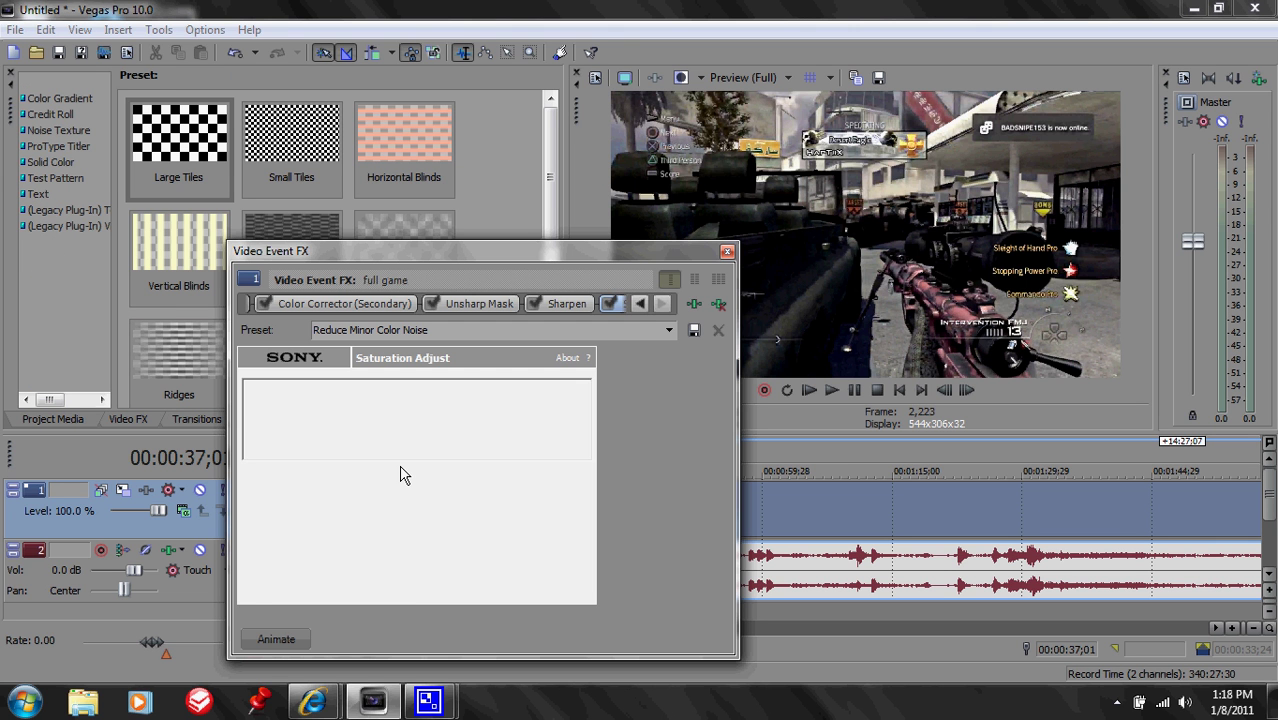
pyautogui.click(727, 253)
pyautogui.click(141, 422)
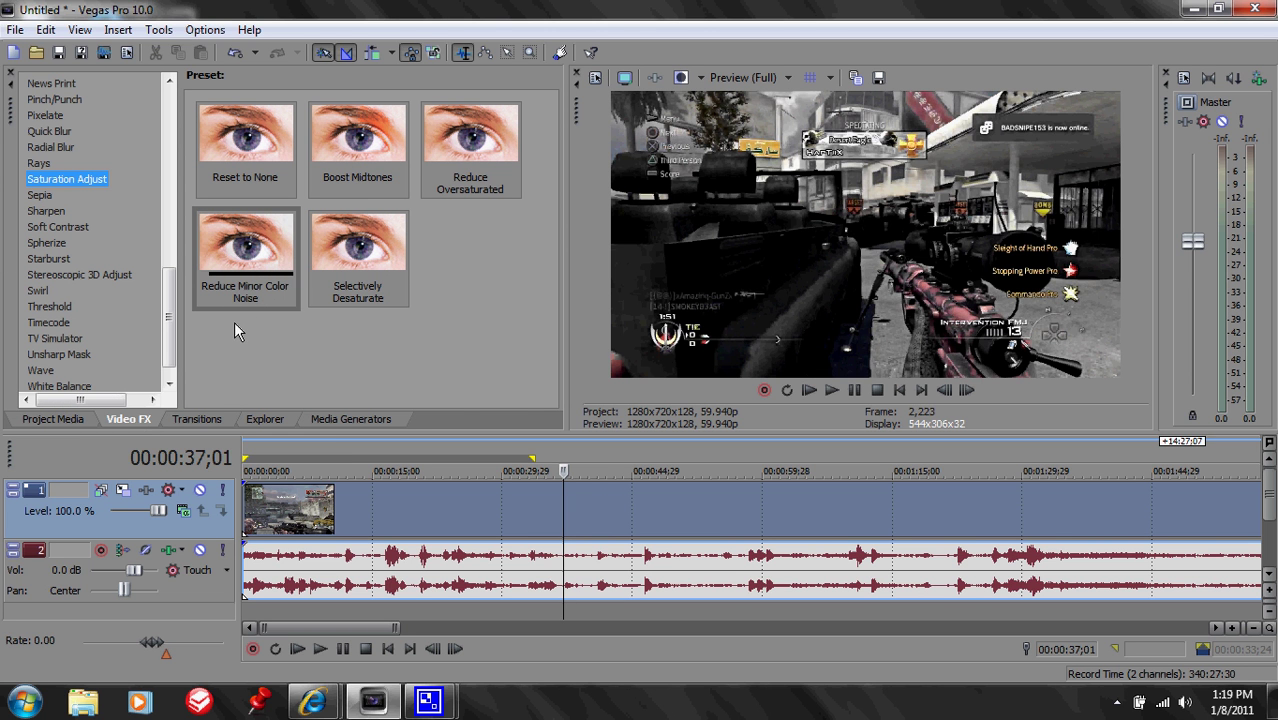
# Add two more Saturation Adjust effects to the video event, one with the Reduce Minor Color Noise preset and one with Boost Midtones.
pyautogui.moveTo(257, 256); pyautogui.dragTo(430, 512)
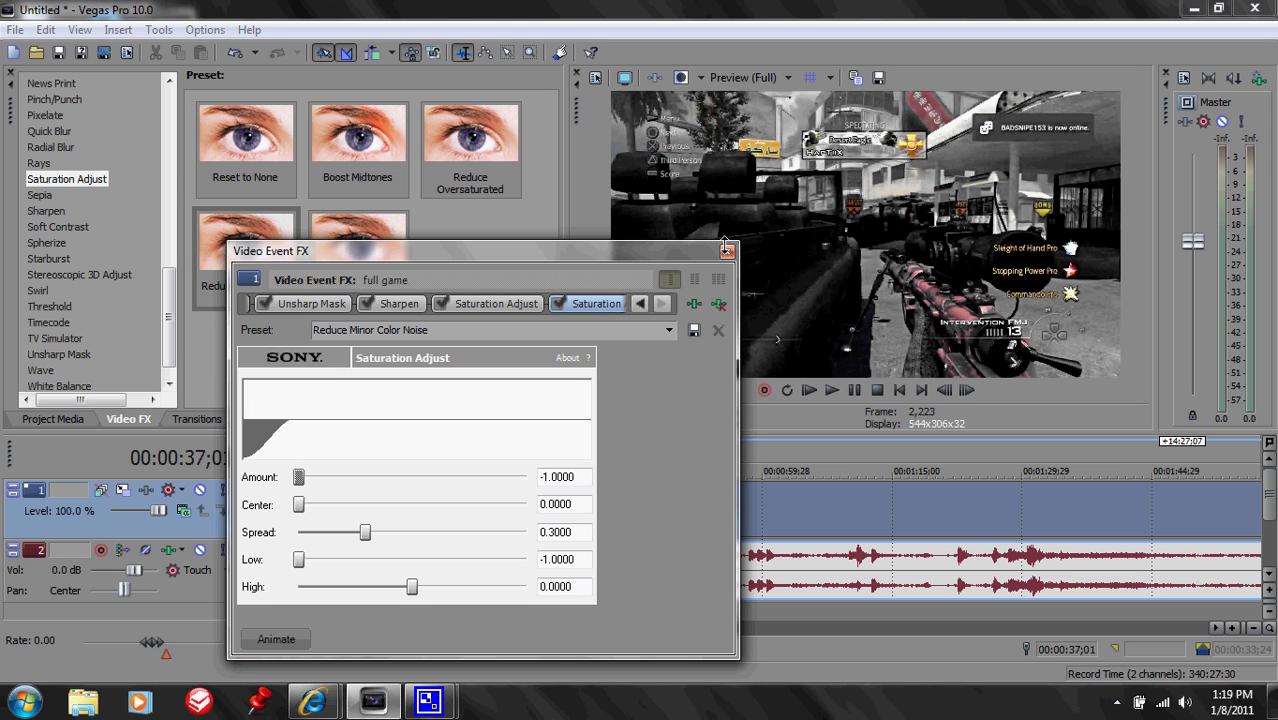
pyautogui.click(727, 254)
pyautogui.moveTo(168, 311); pyautogui.dragTo(174, 270)
pyautogui.moveTo(358, 165); pyautogui.dragTo(552, 514)
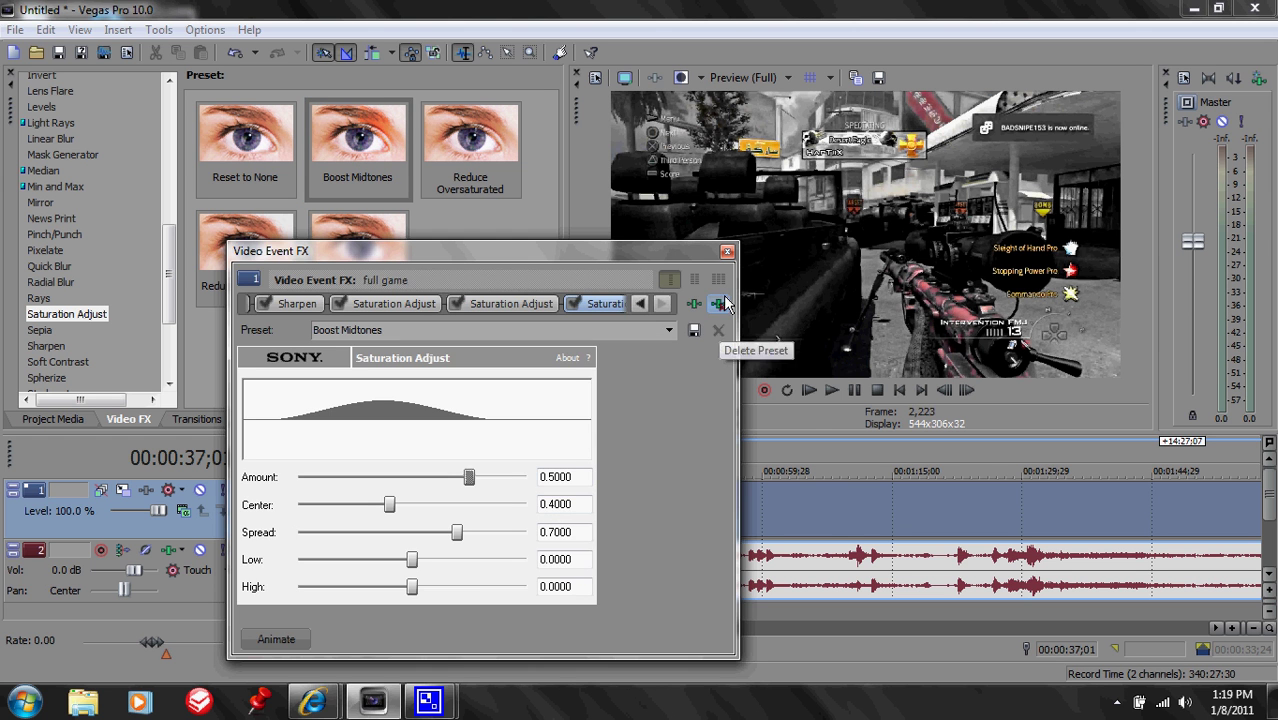
pyautogui.click(727, 252)
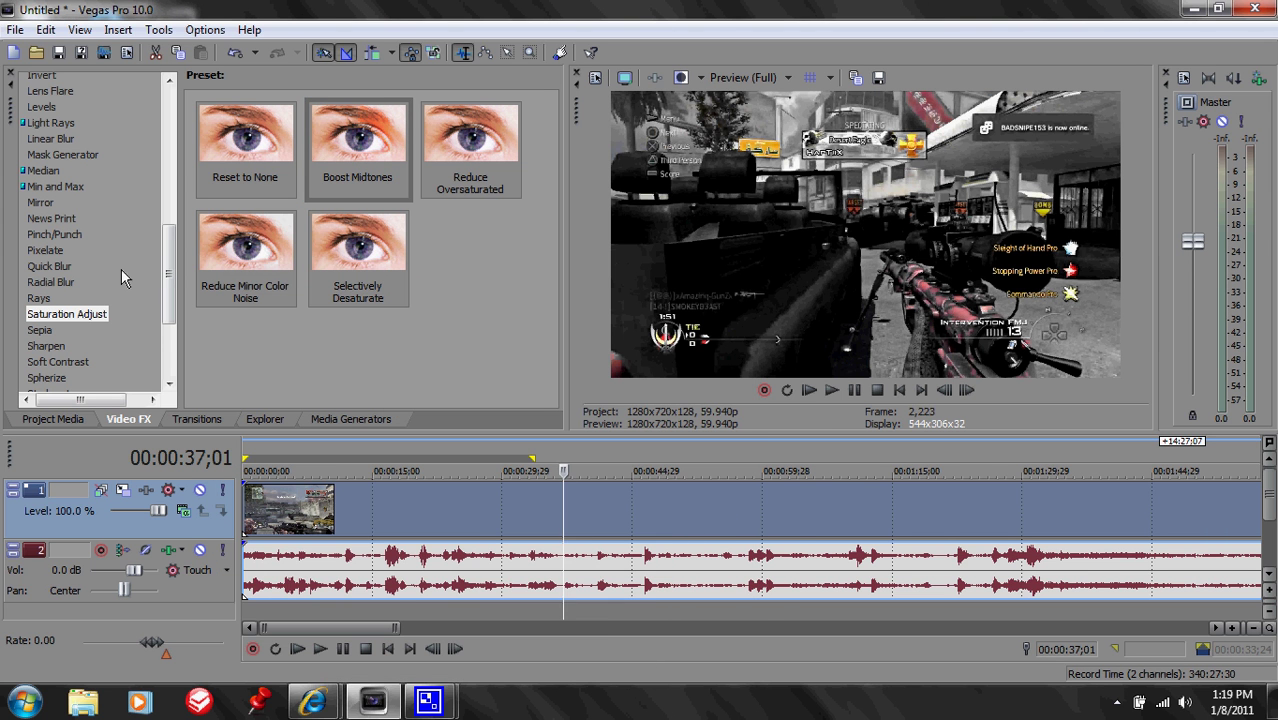
# Add the HSL Adjust effect with the Max Saturation preset to the video event.
pyautogui.scroll(3, 61, 197)
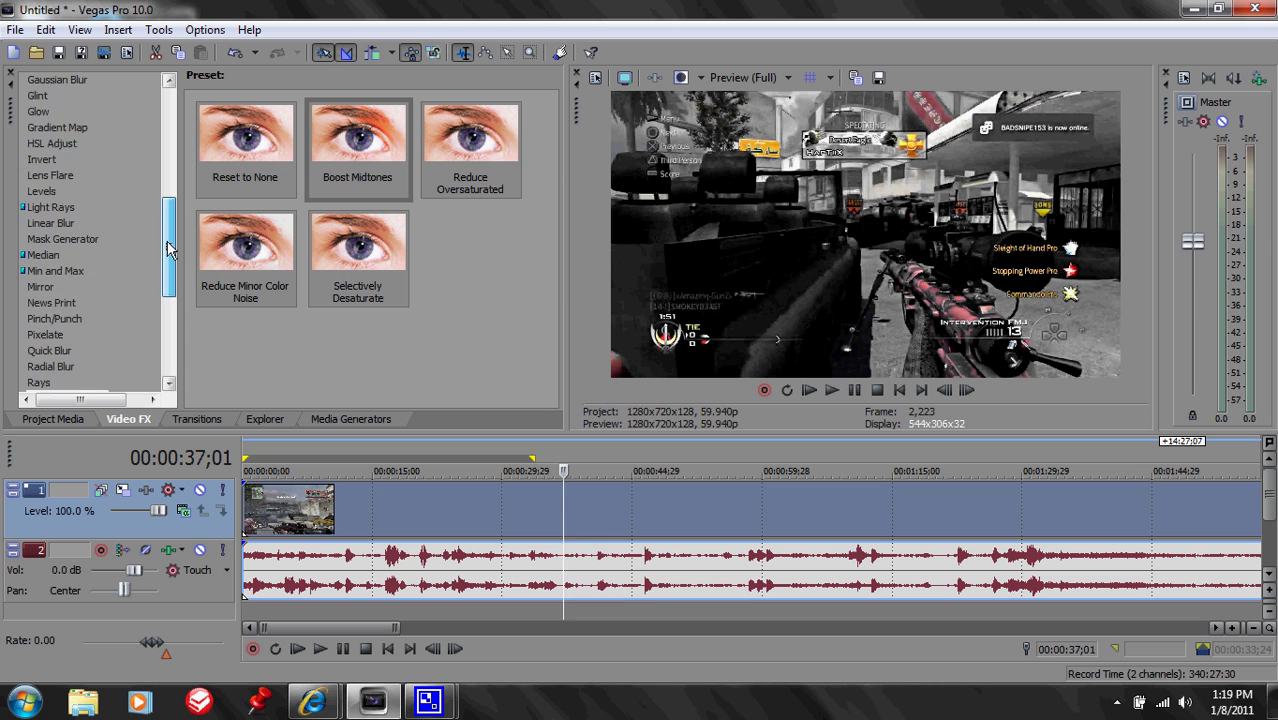
pyautogui.click(61, 197)
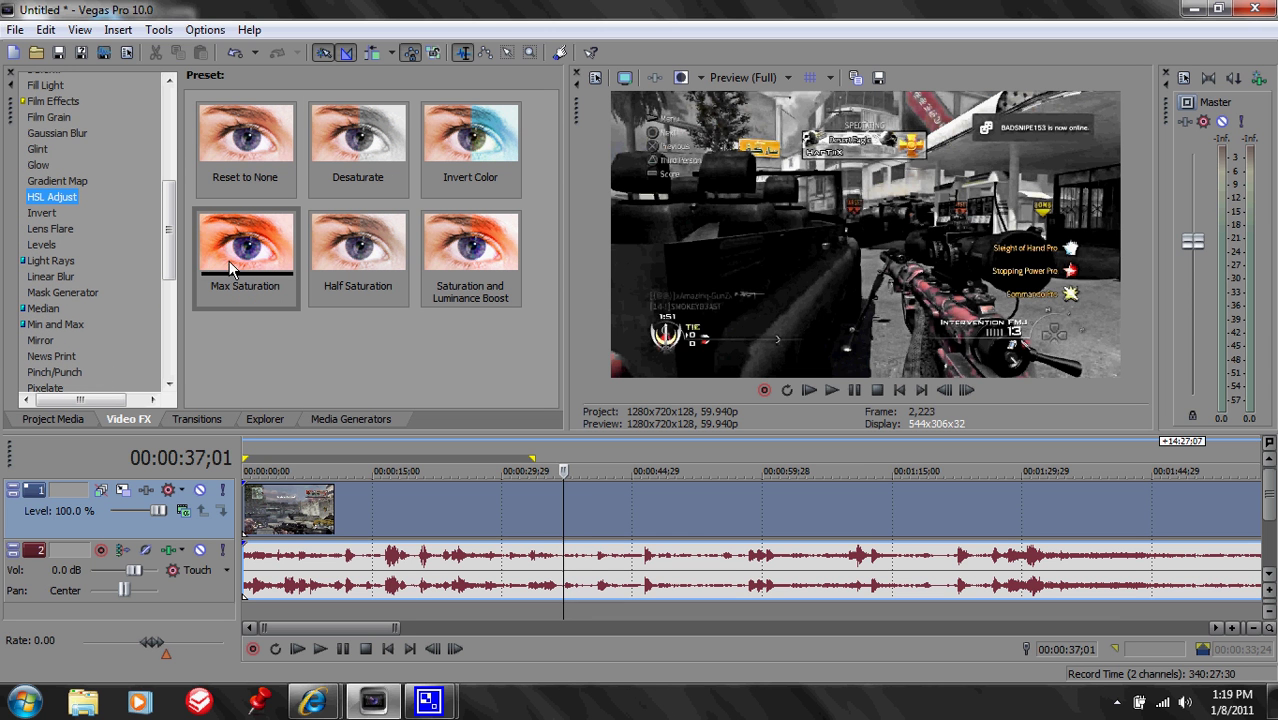
pyautogui.moveTo(262, 247); pyautogui.dragTo(520, 516)
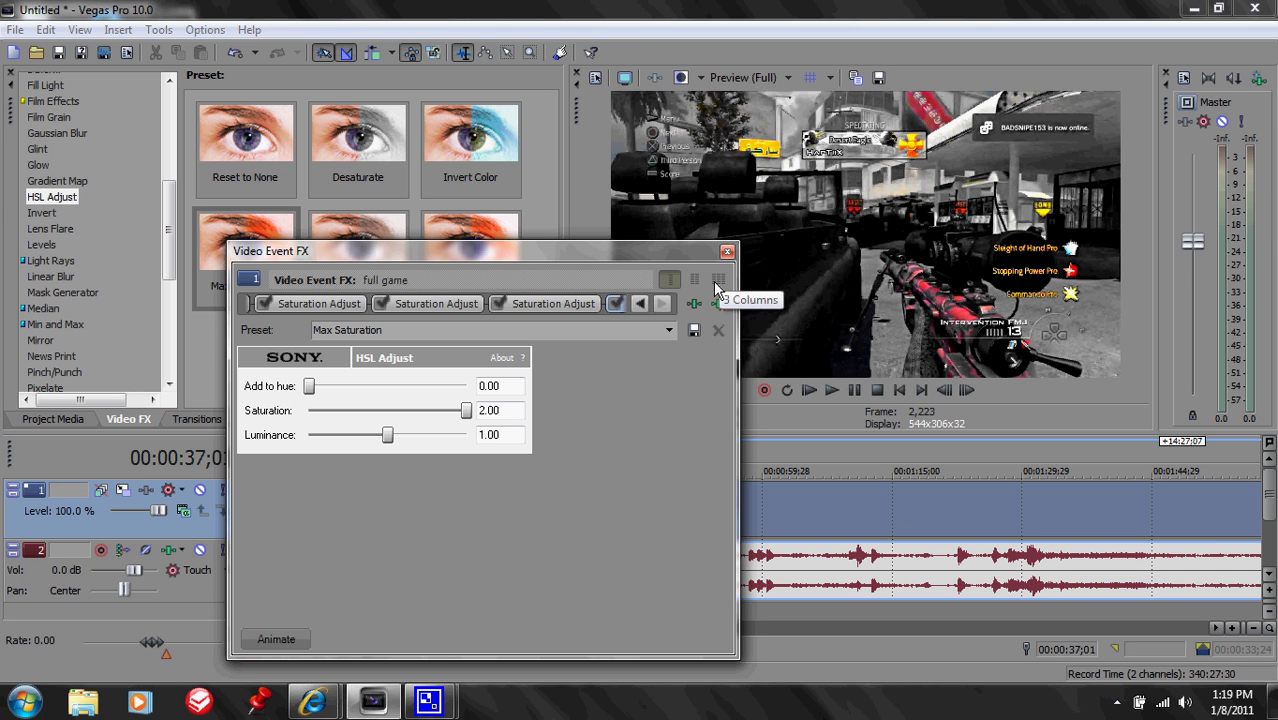
# Remove the Saturation Adjust effect with the Boost Midtones preset from the video event's effect chain.
pyautogui.click(565, 308)
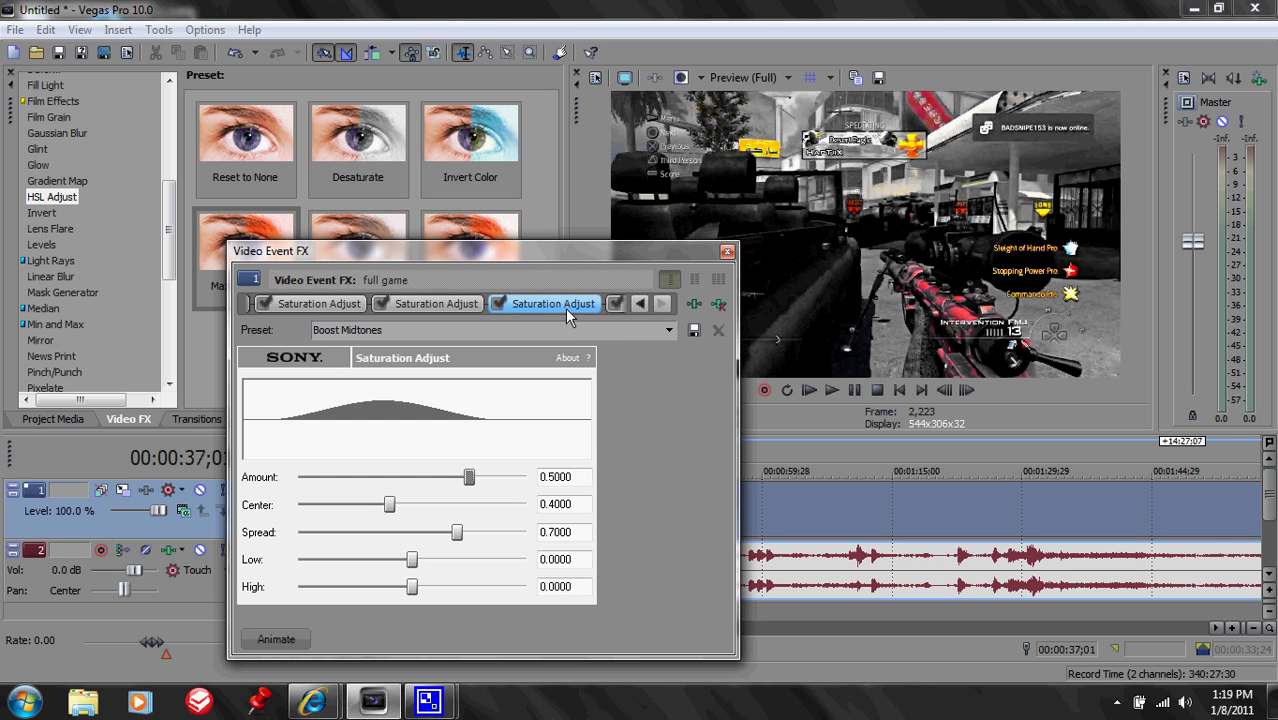
pyautogui.click(719, 304)
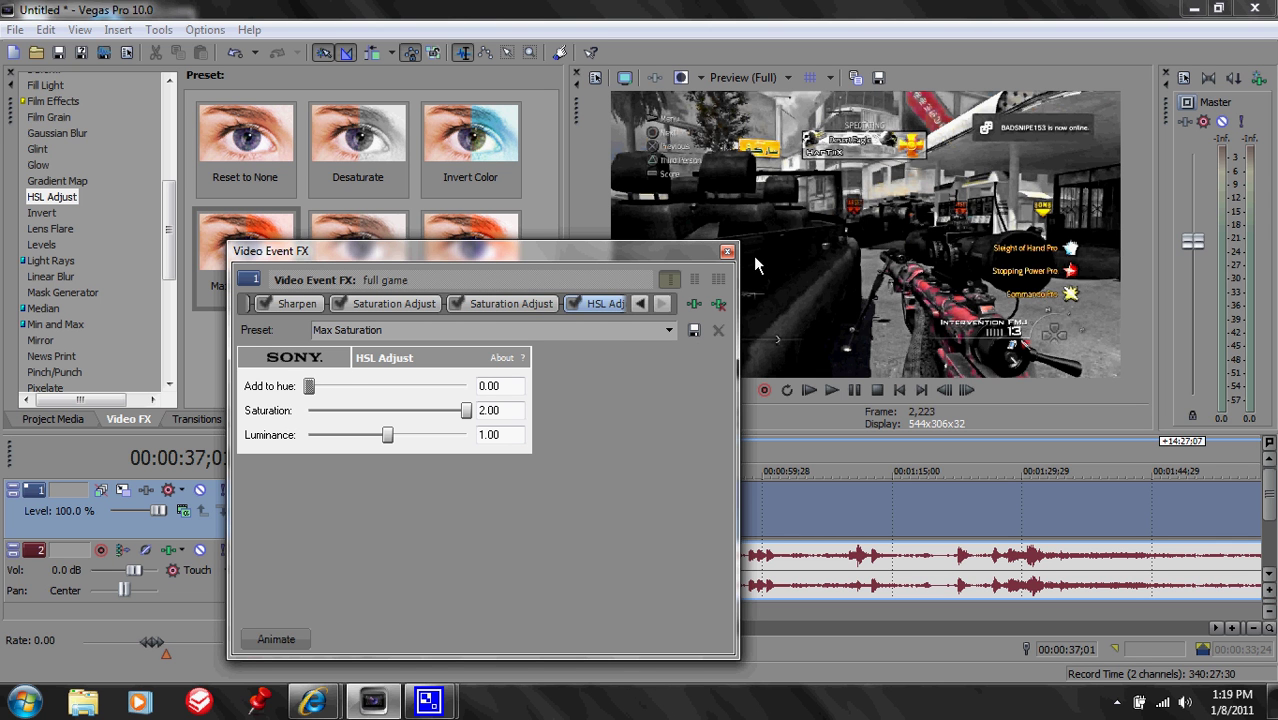
pyautogui.click(728, 254)
# Add the Soft Contrast effect with the Soft Moderate Contrast preset to the video event.
pyautogui.scroll(-5, 146, 348)
pyautogui.scroll(-1, 146, 348)
pyautogui.click(59, 203)
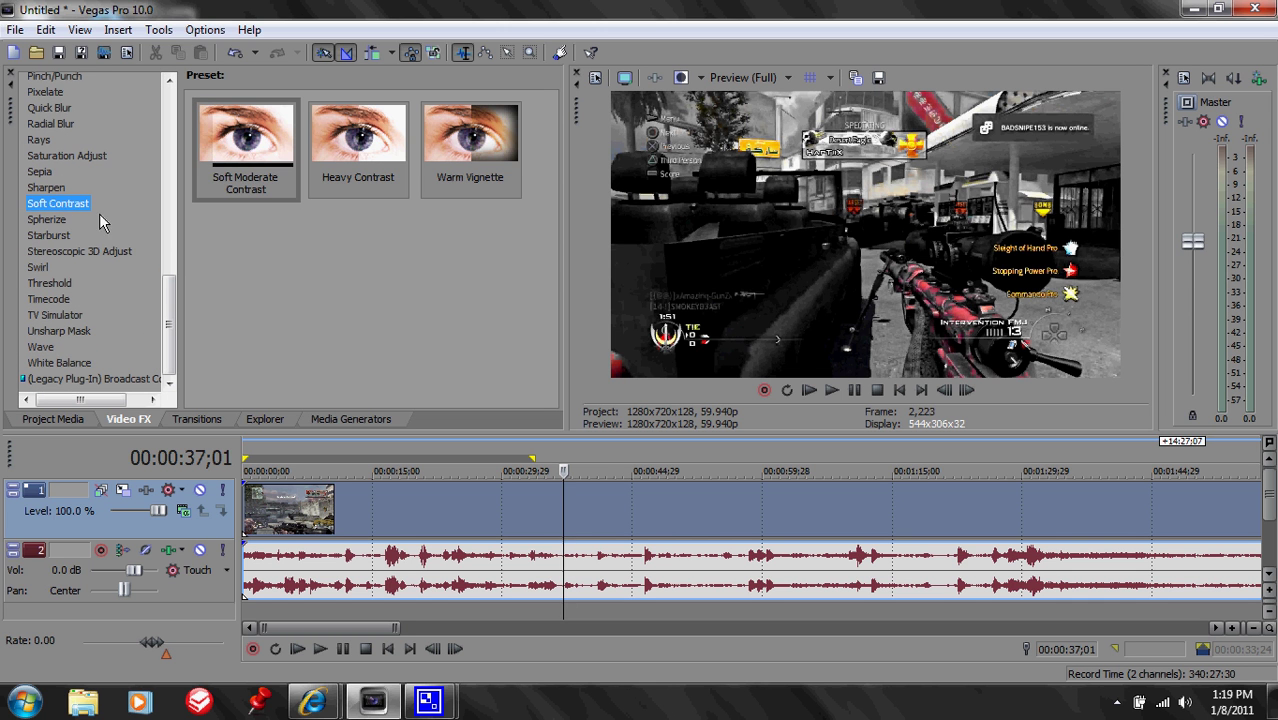
pyautogui.moveTo(256, 187); pyautogui.dragTo(451, 504)
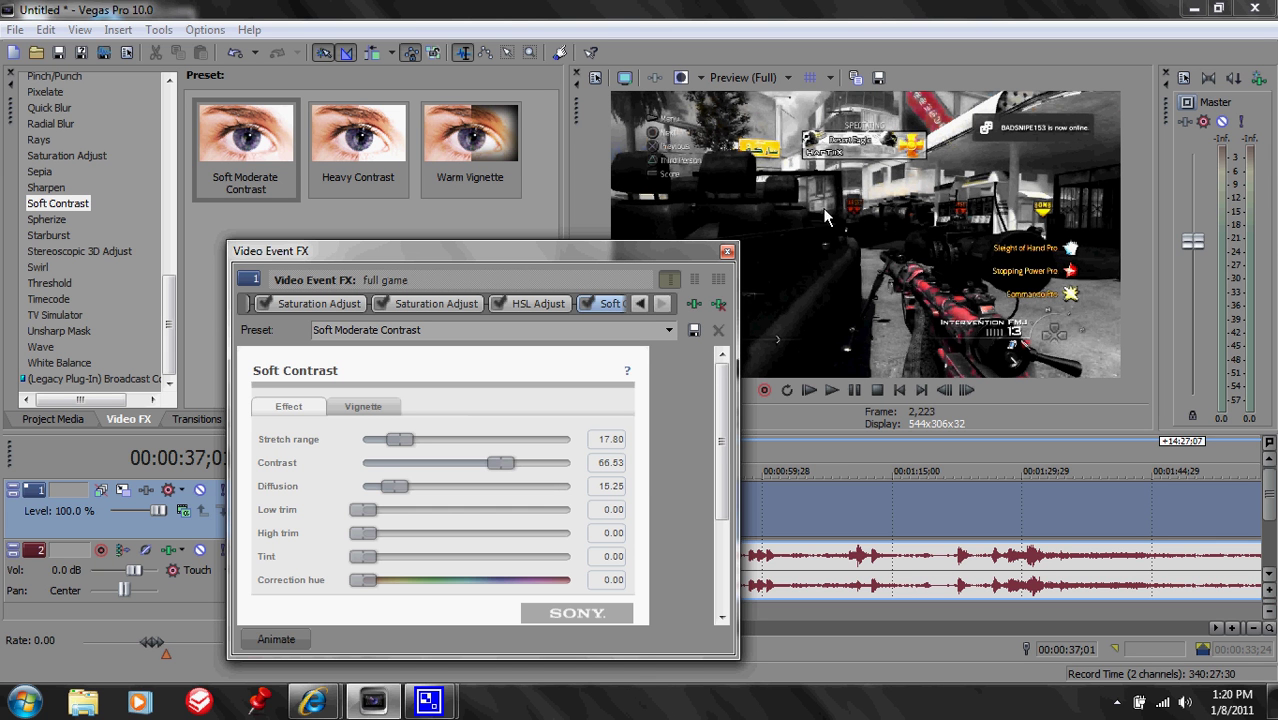
pyautogui.click(727, 253)
# Add the Brightness and Contrast effect with the custom preset named top to the video event.
pyautogui.moveTo(172, 332); pyautogui.dragTo(219, 176)
pyautogui.scroll(2, 200, 150)
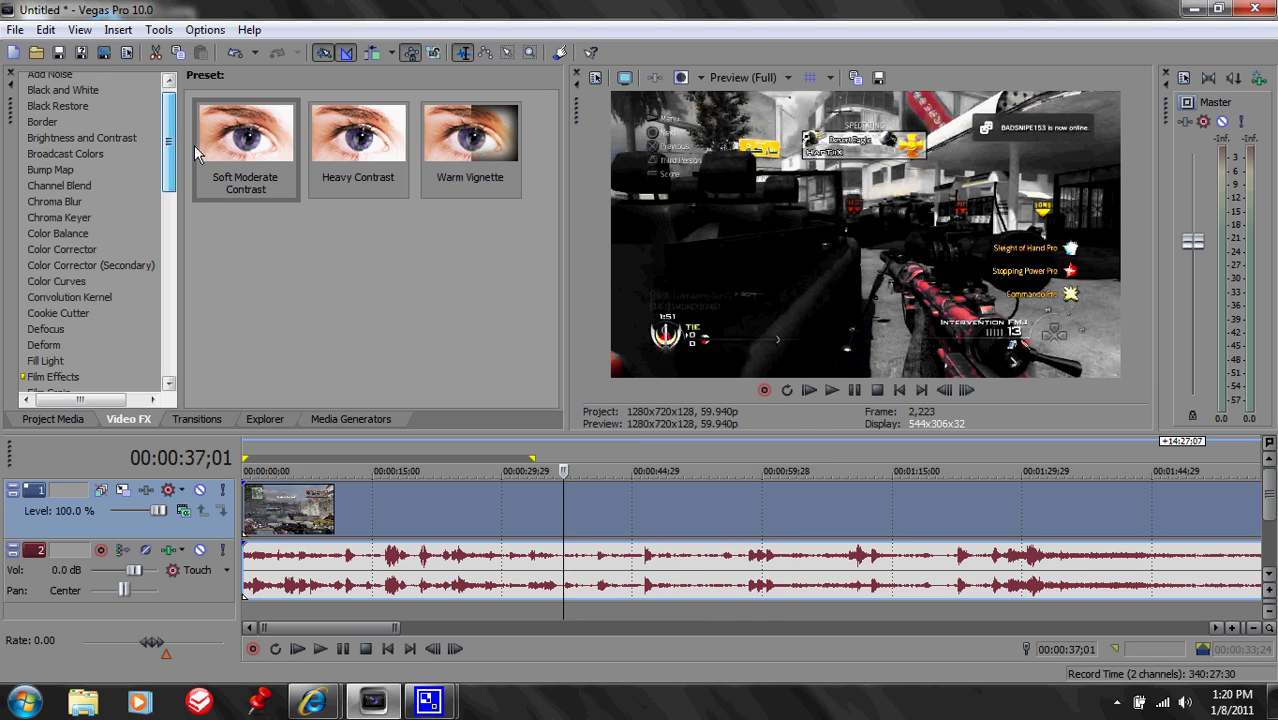
pyautogui.click(90, 146)
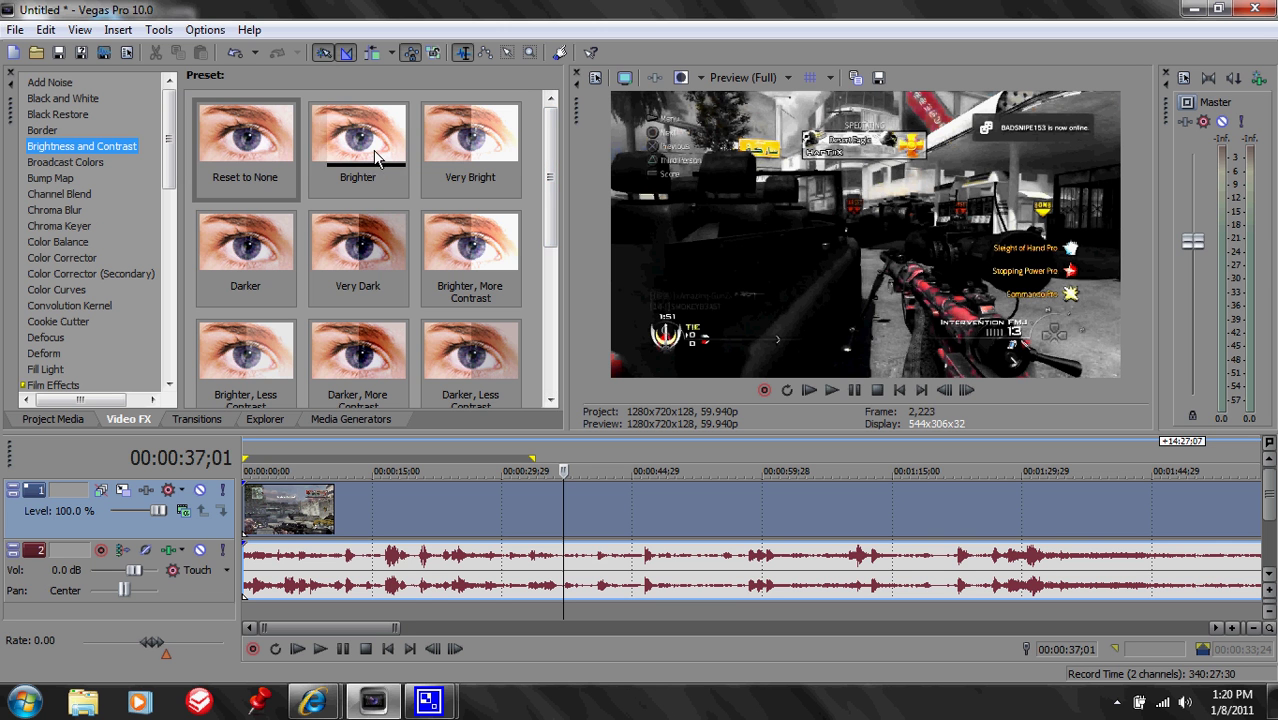
pyautogui.scroll(-3, 314, 243)
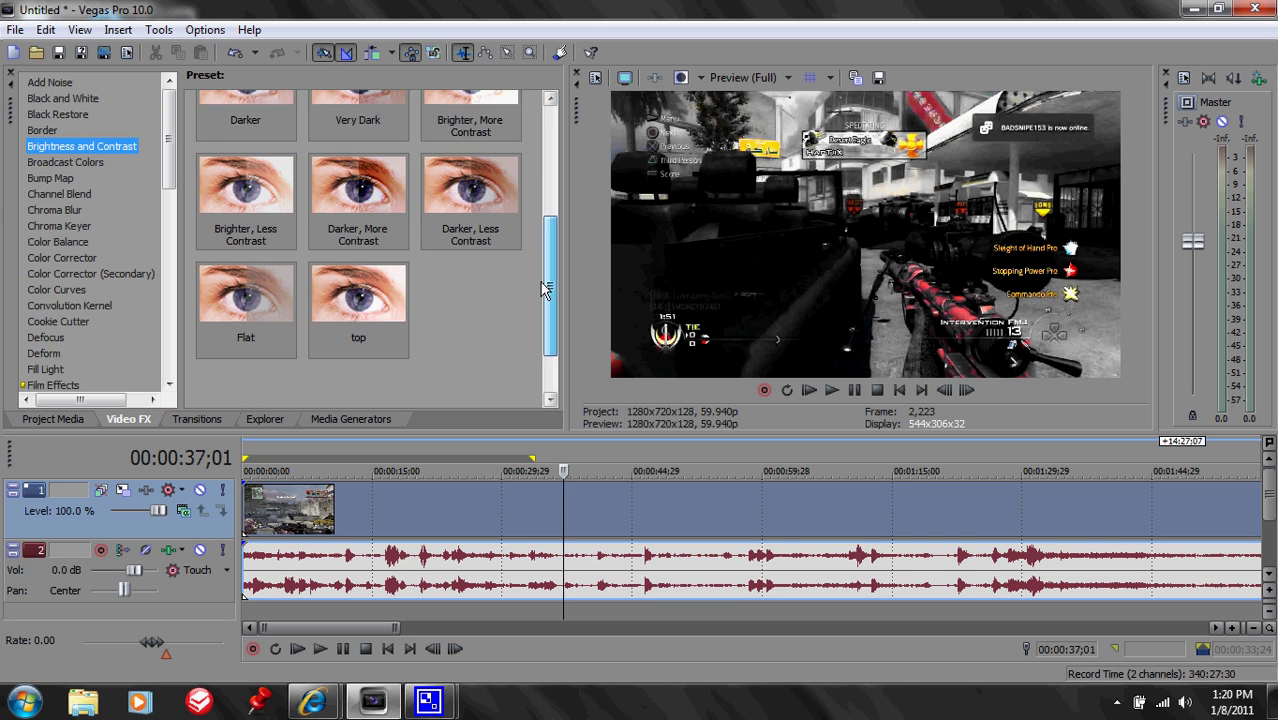
pyautogui.moveTo(318, 245); pyautogui.dragTo(443, 500)
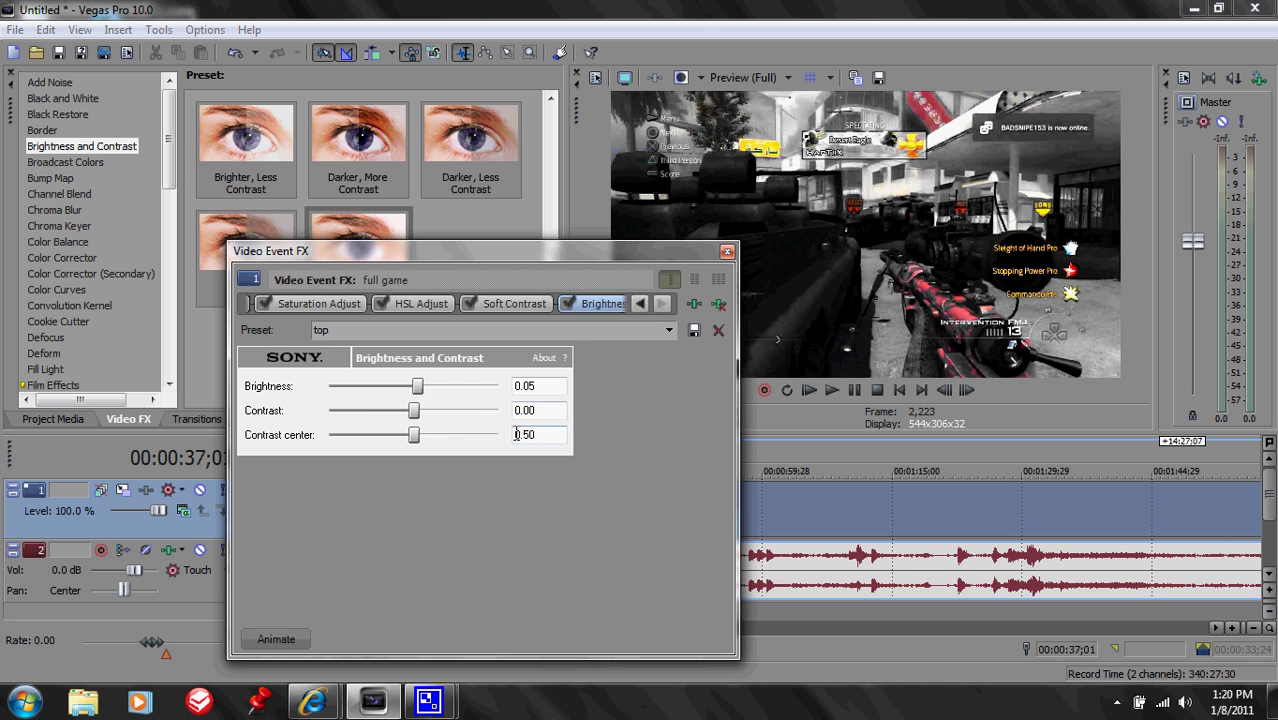
pyautogui.click(727, 253)
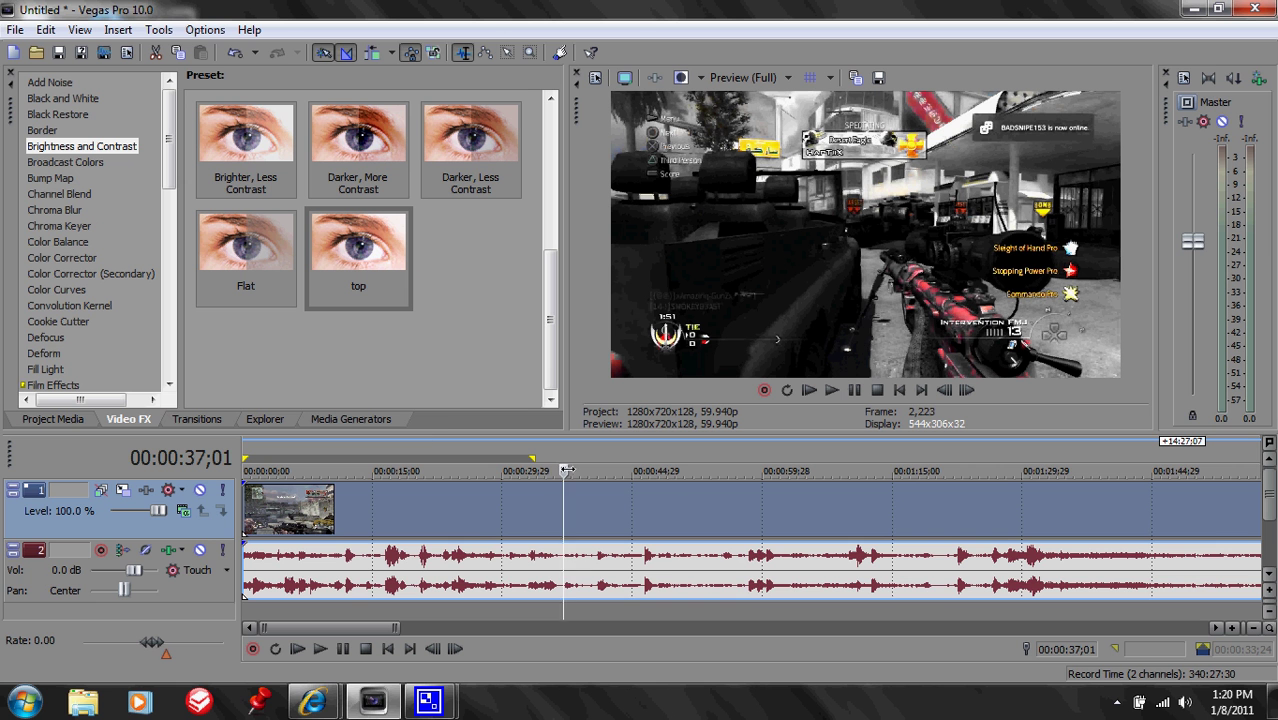
# Set the loop region over the whole video event, from 00:00:00;00 to 00:14:27;07.
pyautogui.scroll(-5, 500, 535)
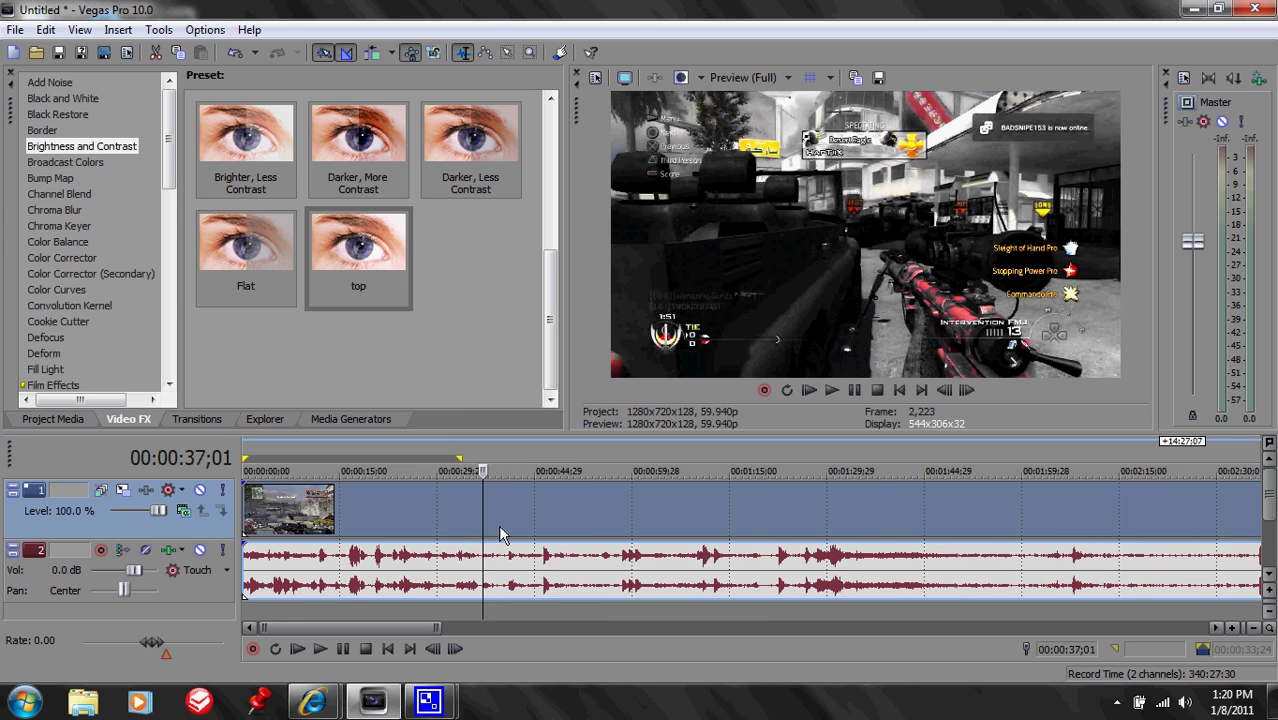
pyautogui.scroll(-3, 500, 535)
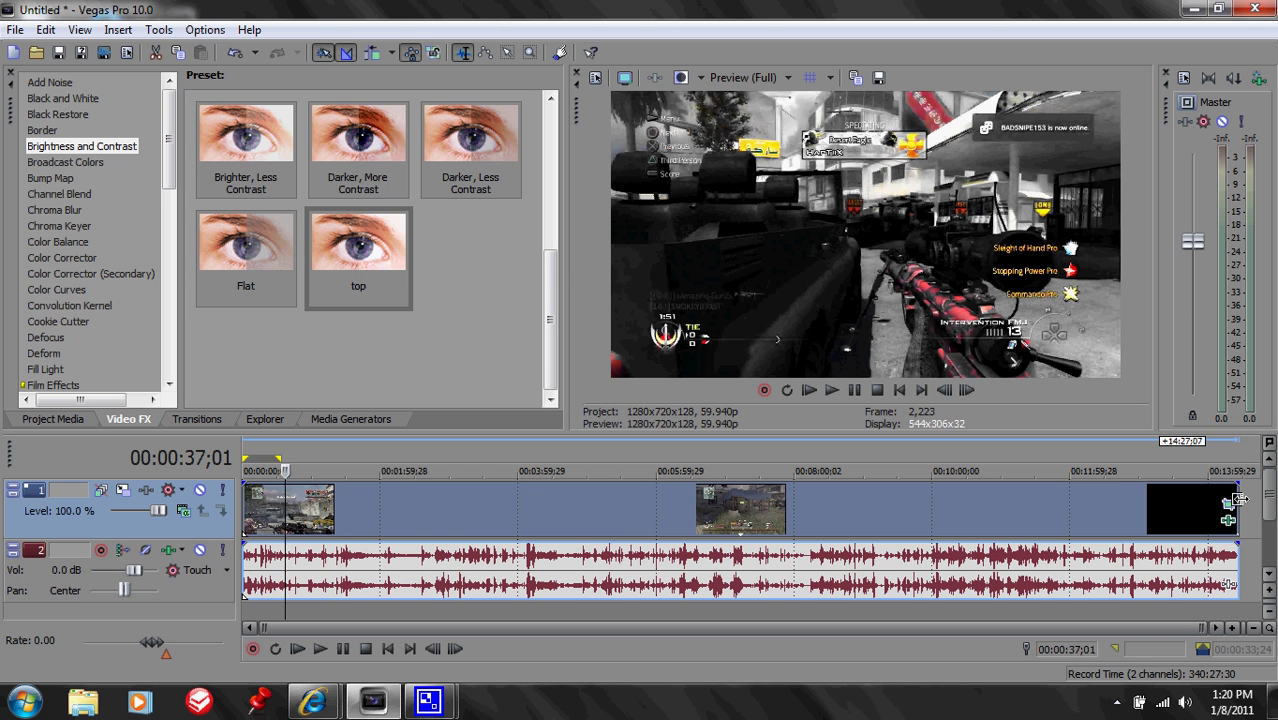
pyautogui.moveTo(1237, 500); pyautogui.dragTo(214, 477)
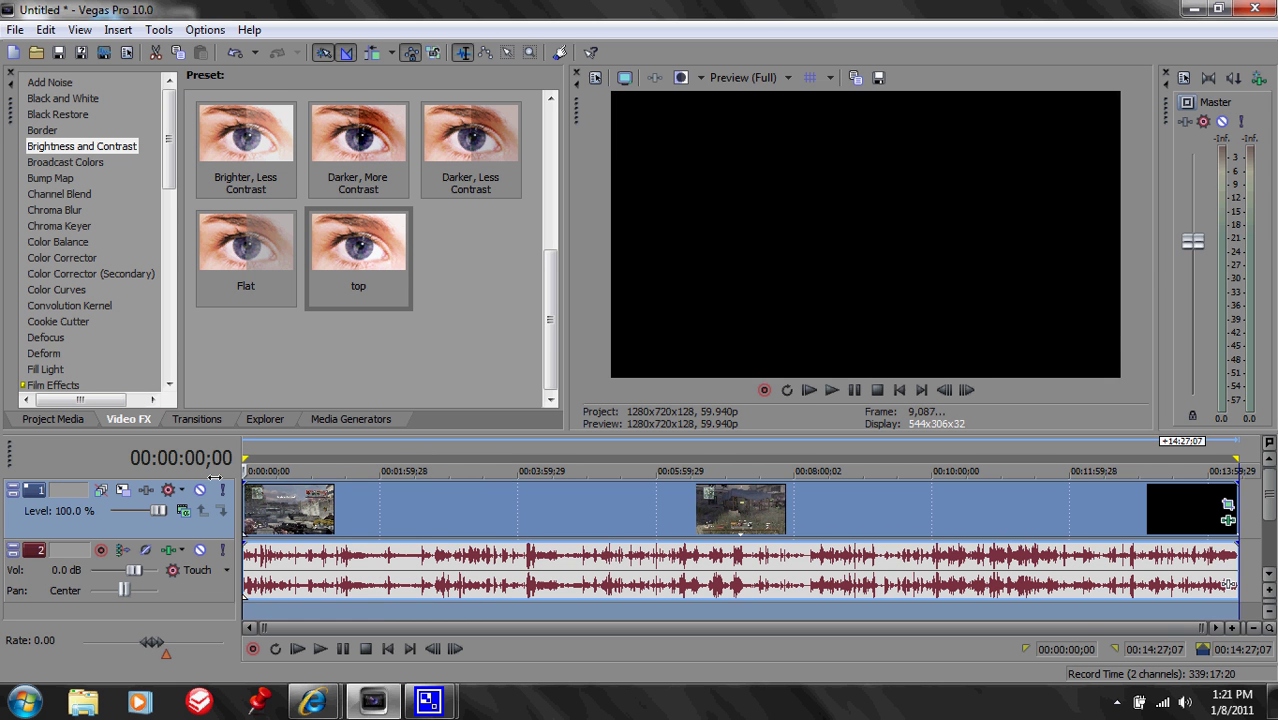
# Open the Render As settings and review the available file types and templates, keeping MainConcept AVC/AAC (*.mp4) and Default Template (*).
pyautogui.click(14, 31)
pyautogui.click(140, 163)
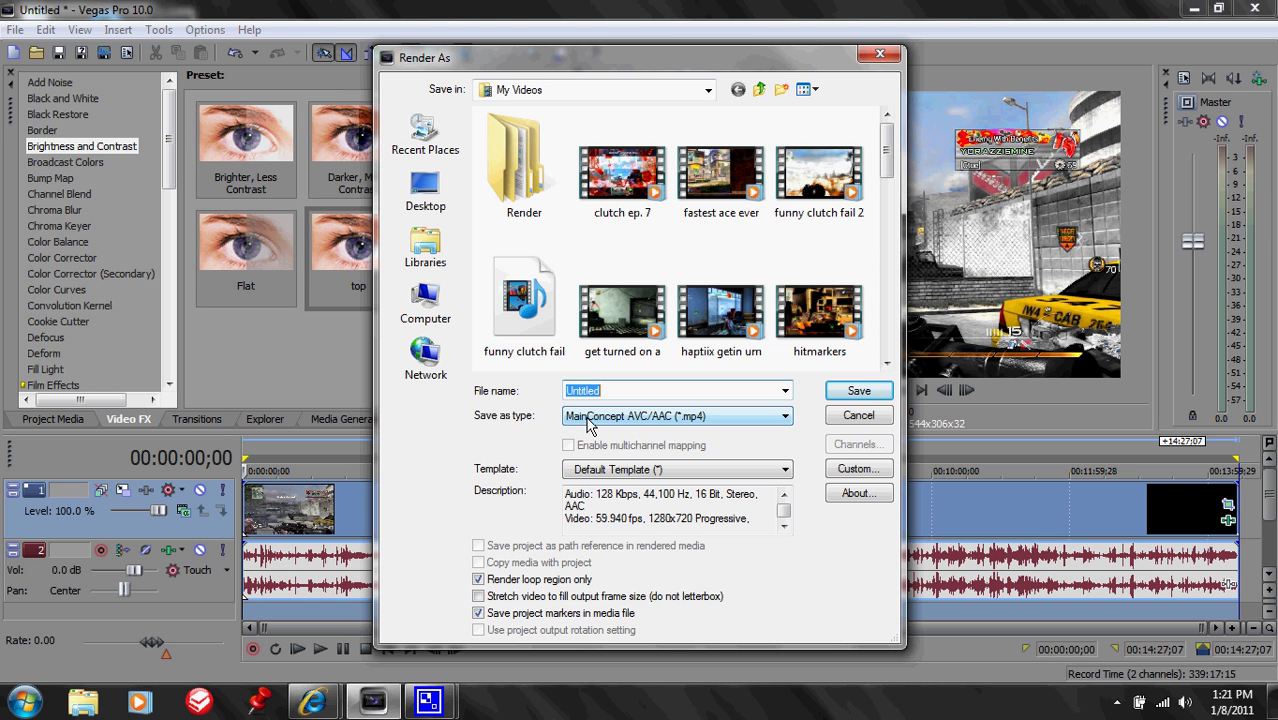
pyautogui.click(700, 418)
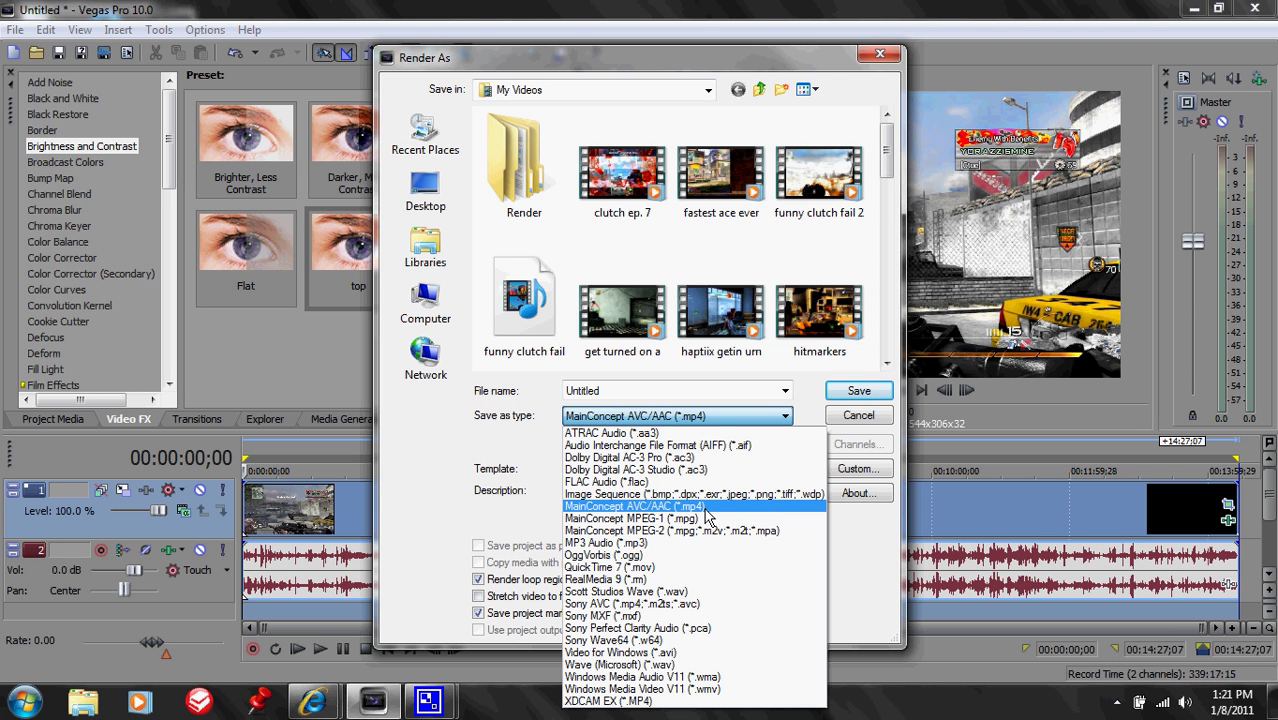
pyautogui.click(857, 369)
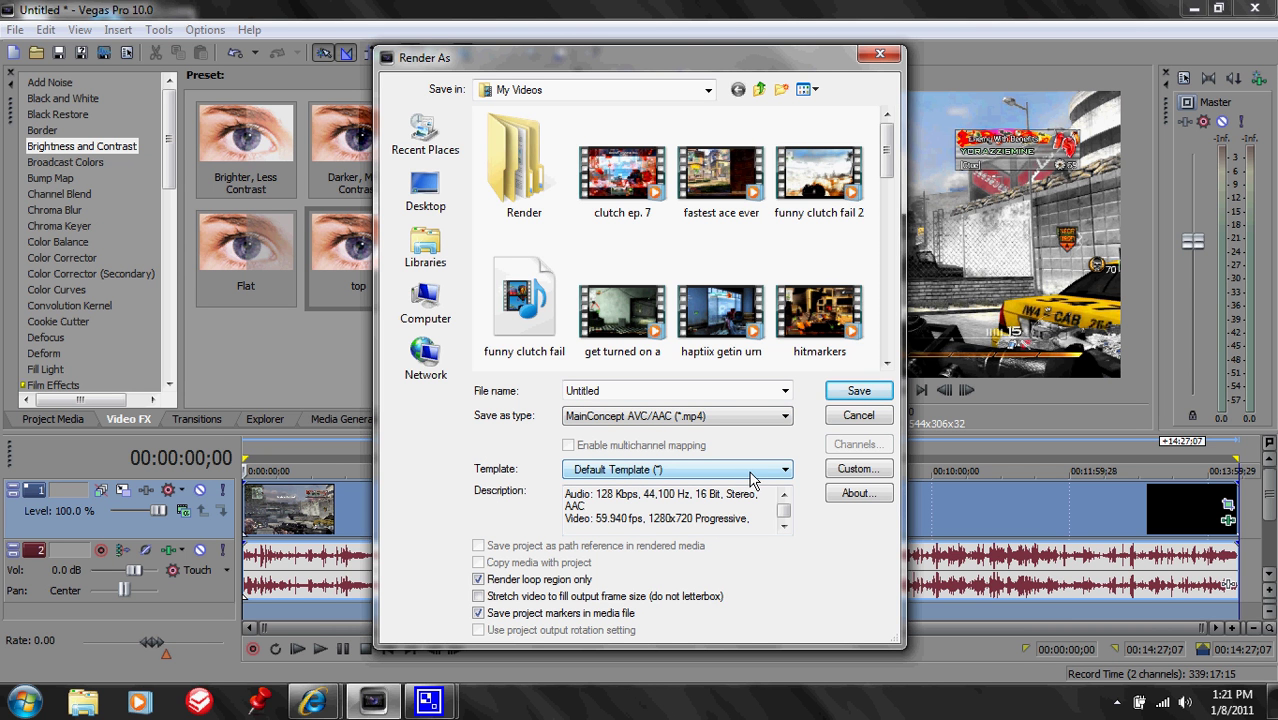
pyautogui.click(782, 476)
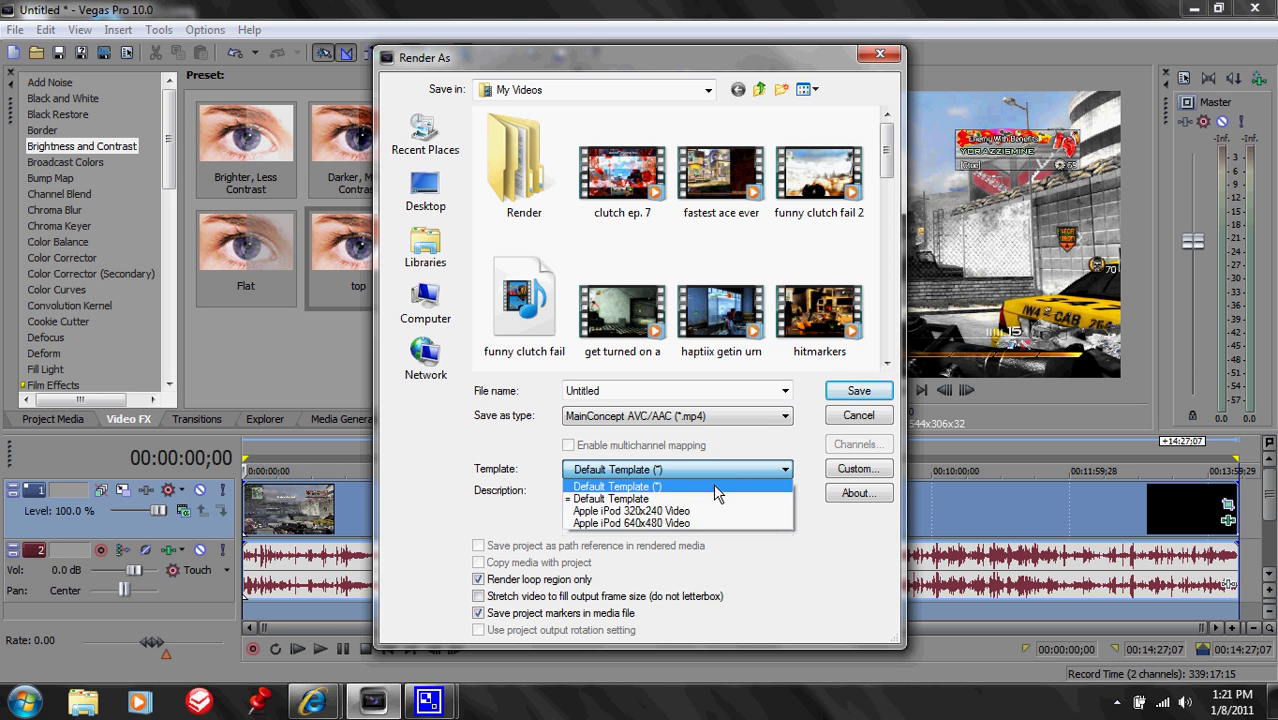
pyautogui.click(816, 512)
# Open the template's custom render settings and examine the frame rate choices, keeping 59.940000 without letting the source adjust it.
pyautogui.click(858, 469)
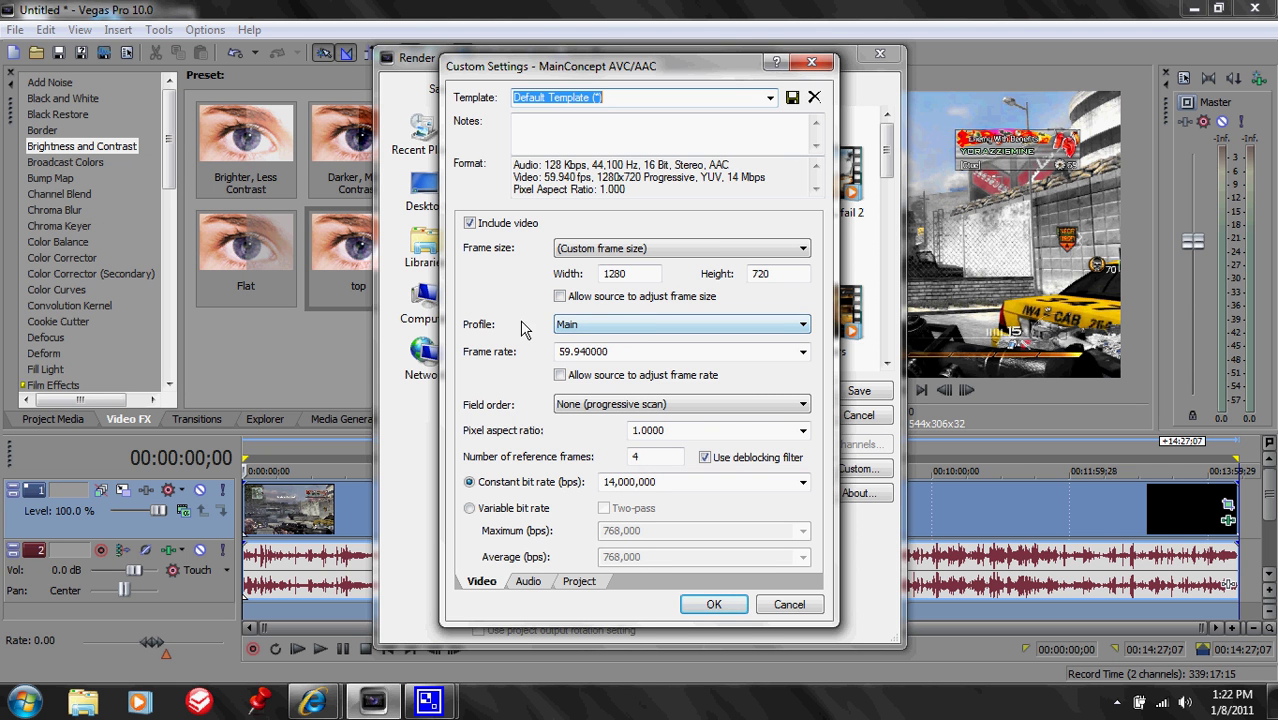
pyautogui.click(587, 351)
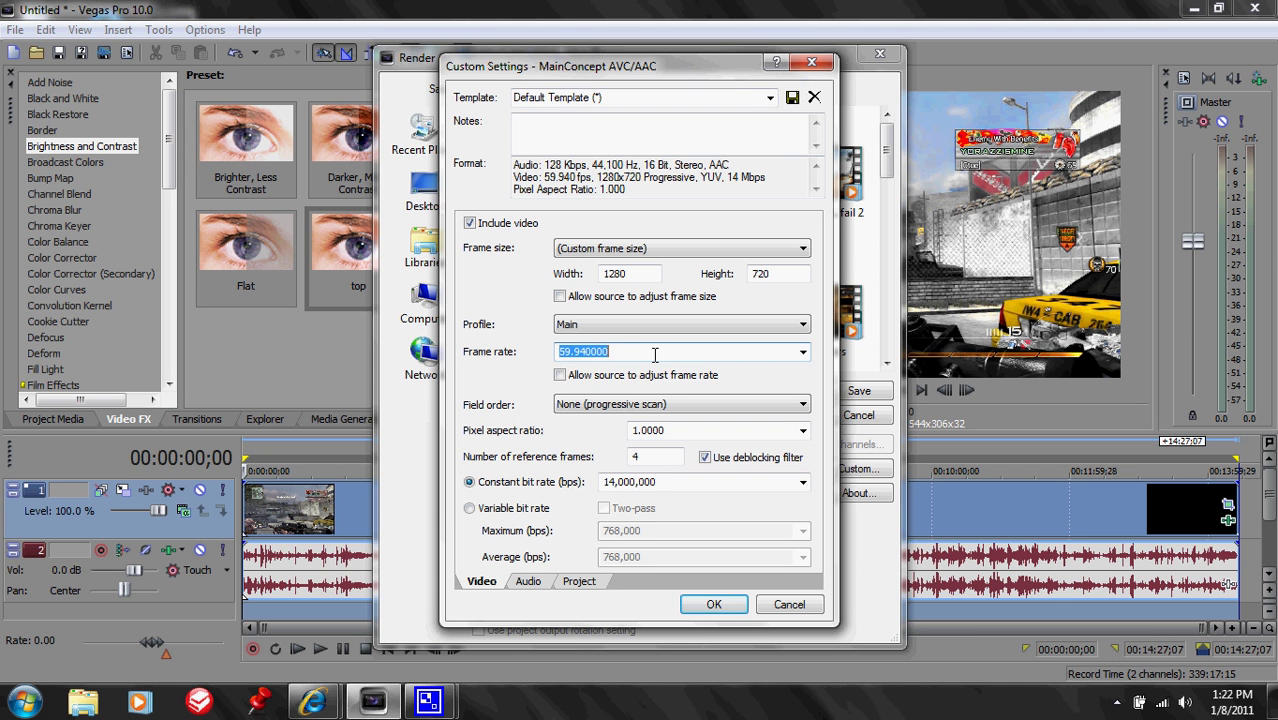
pyautogui.write('5')
pyautogui.click(597, 383)
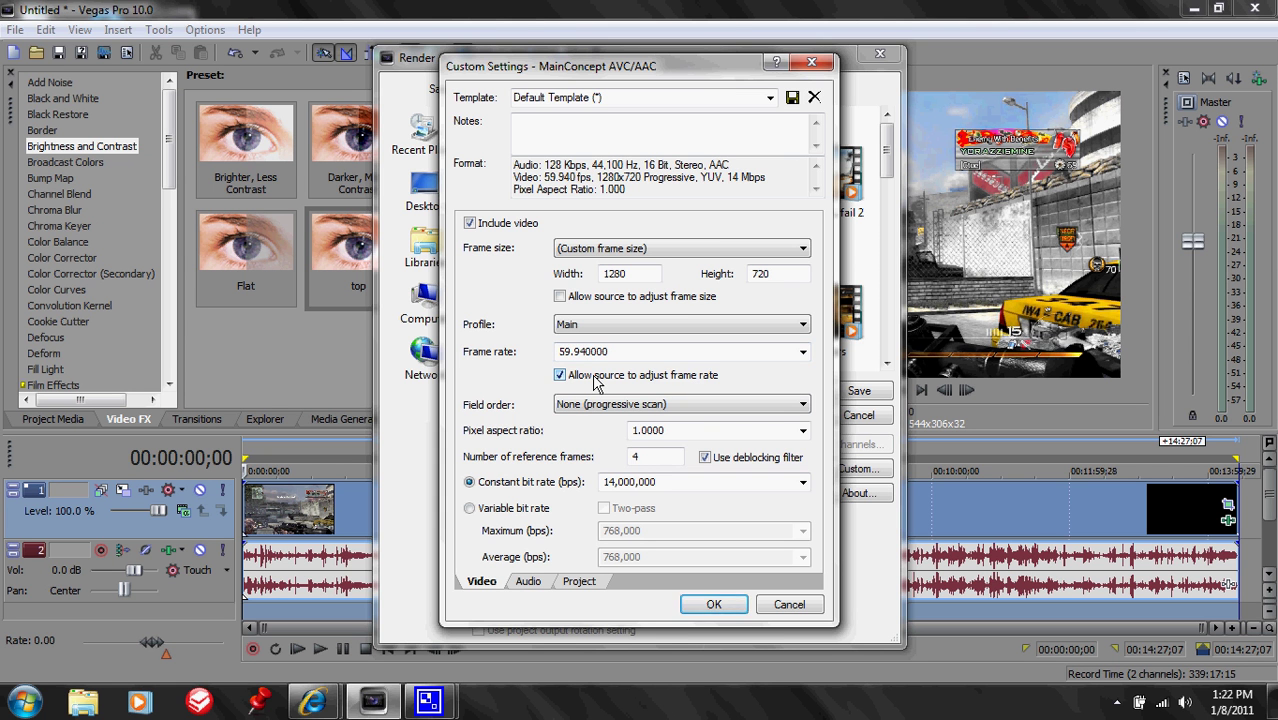
pyautogui.click(597, 384)
pyautogui.press('Tab')
pyautogui.click(802, 353)
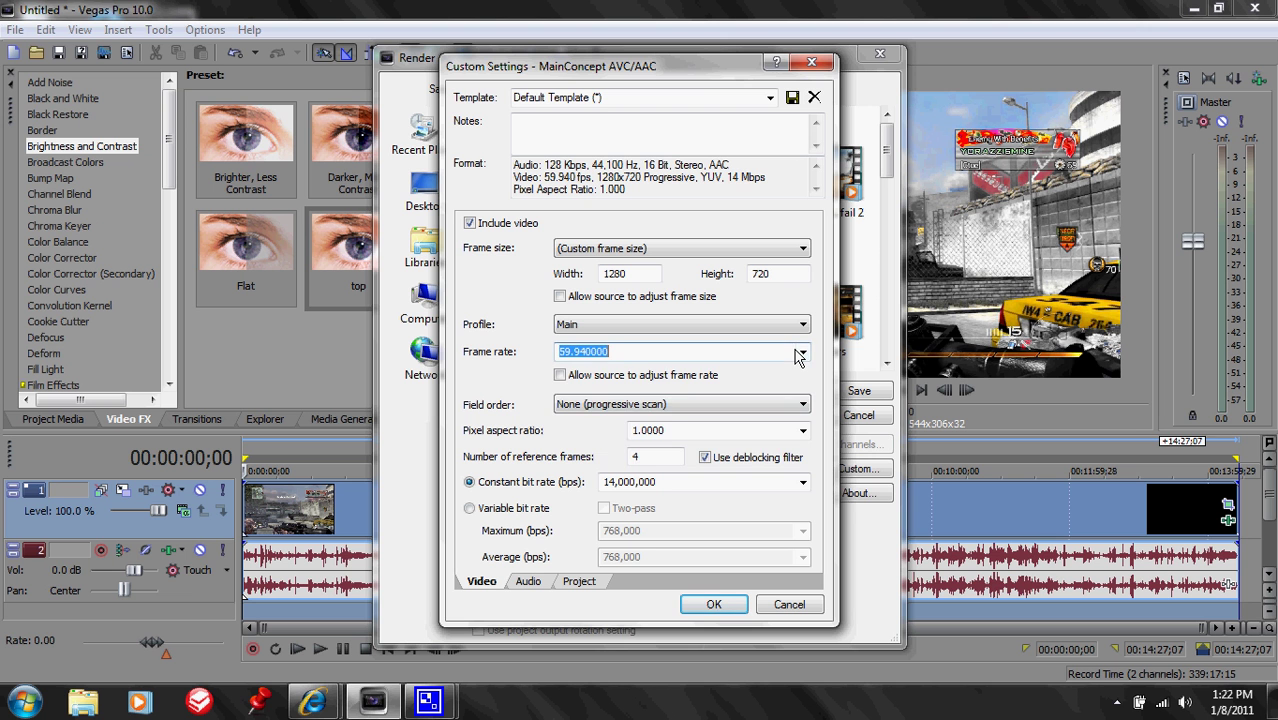
pyautogui.click(802, 353)
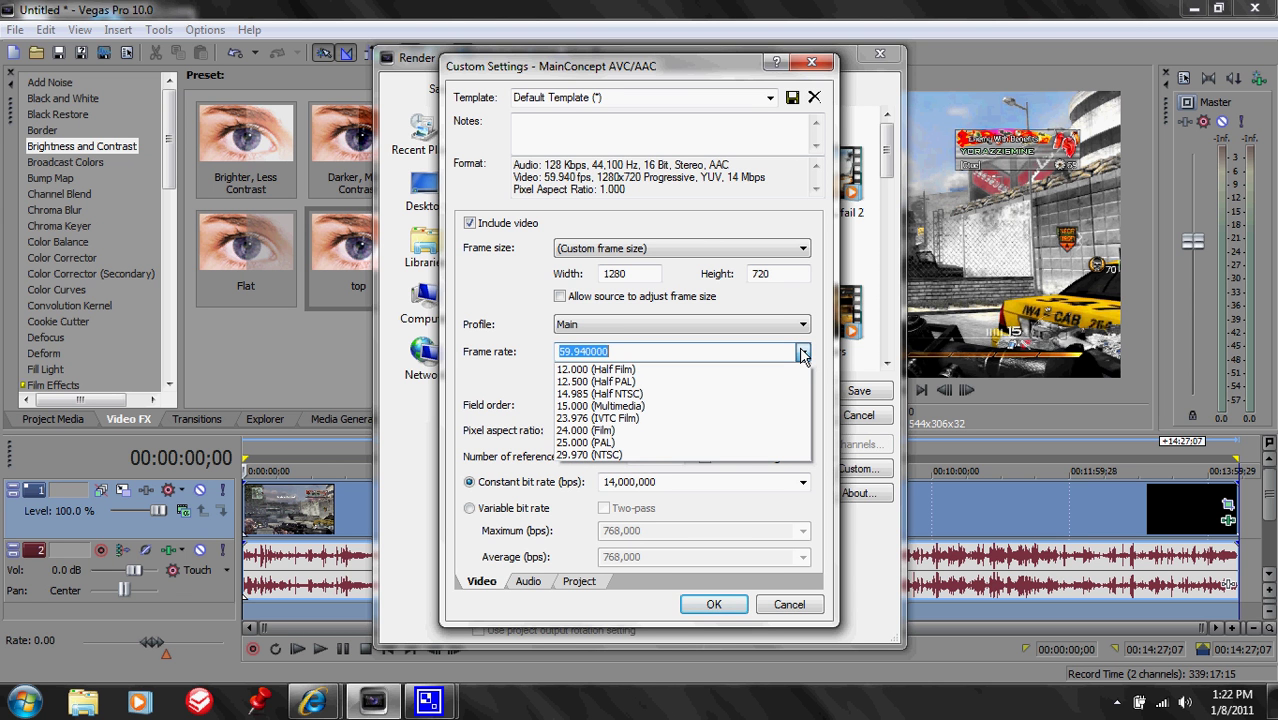
pyautogui.click(804, 352)
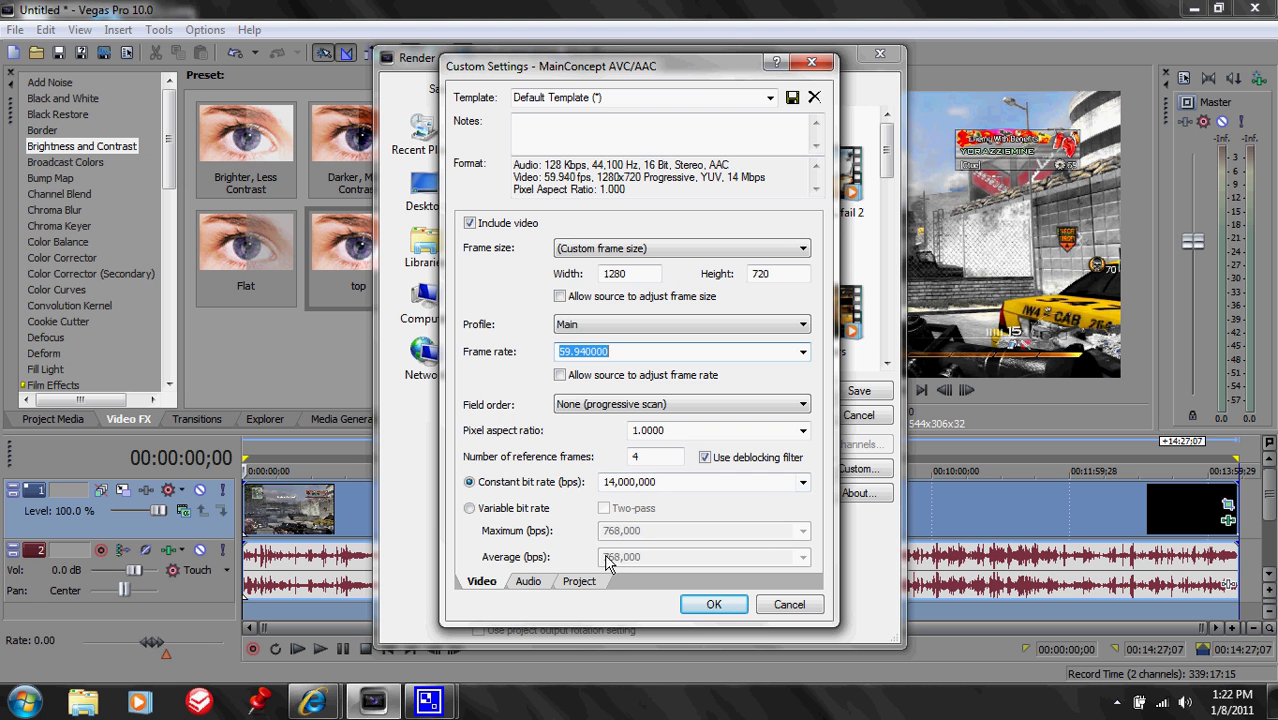
# Check the custom audio settings, choose Best video rendering quality, and close the render settings without rendering.
pyautogui.click(530, 582)
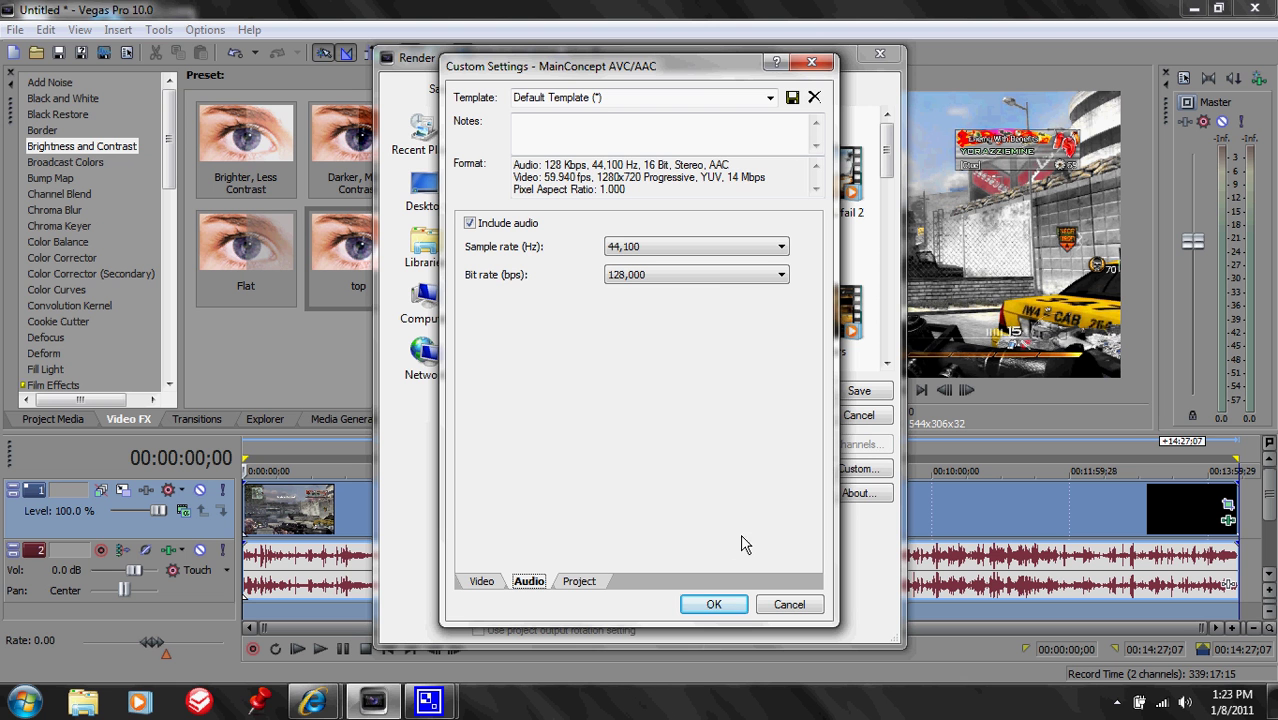
pyautogui.click(578, 583)
pyautogui.click(752, 231)
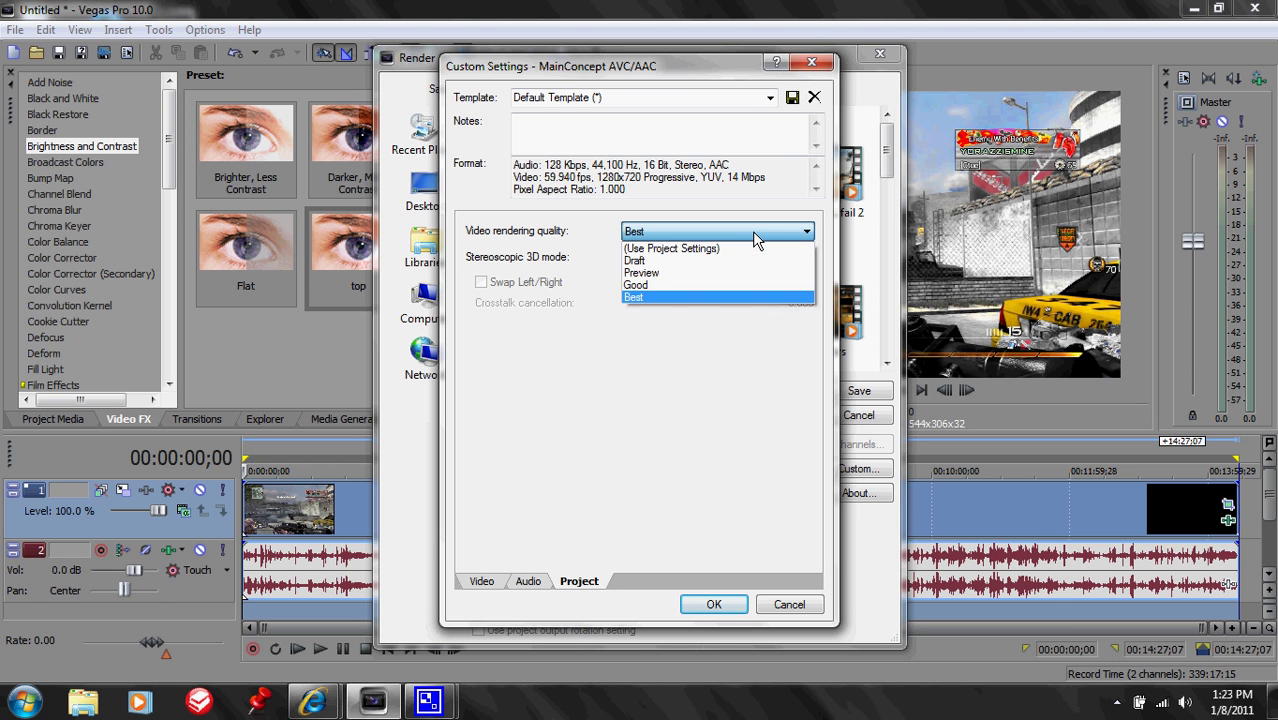
pyautogui.click(707, 297)
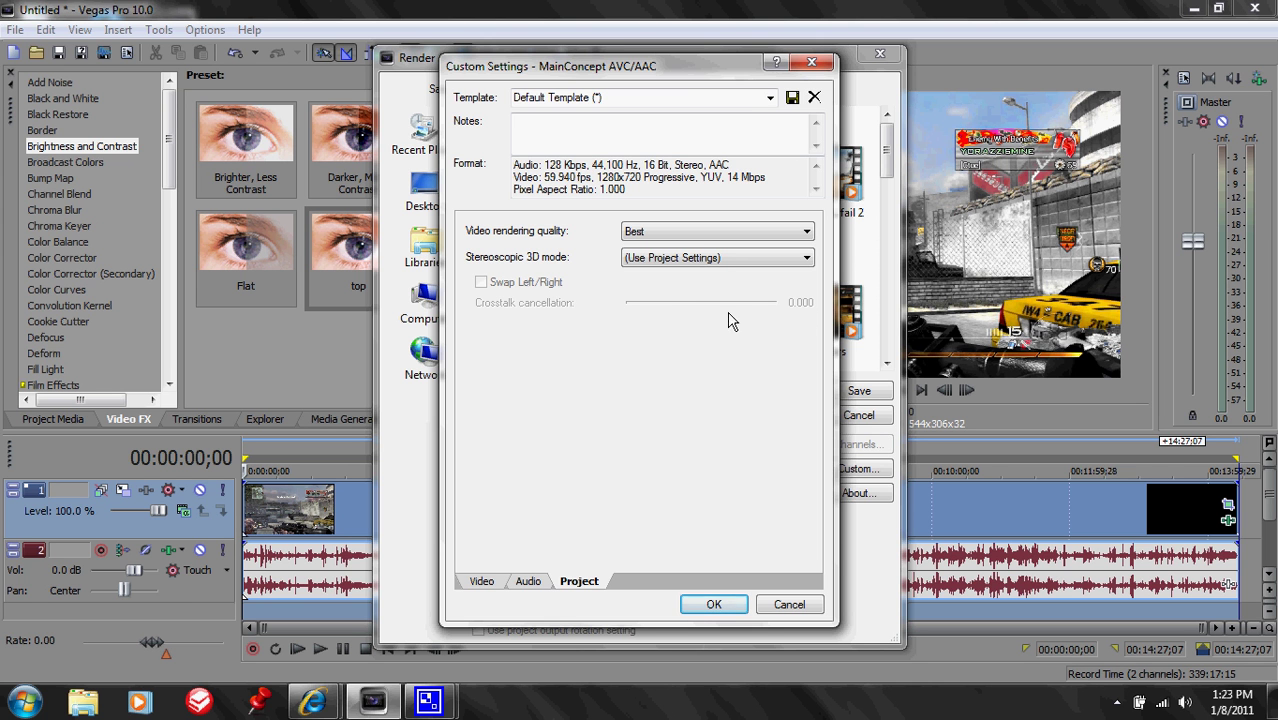
pyautogui.click(716, 606)
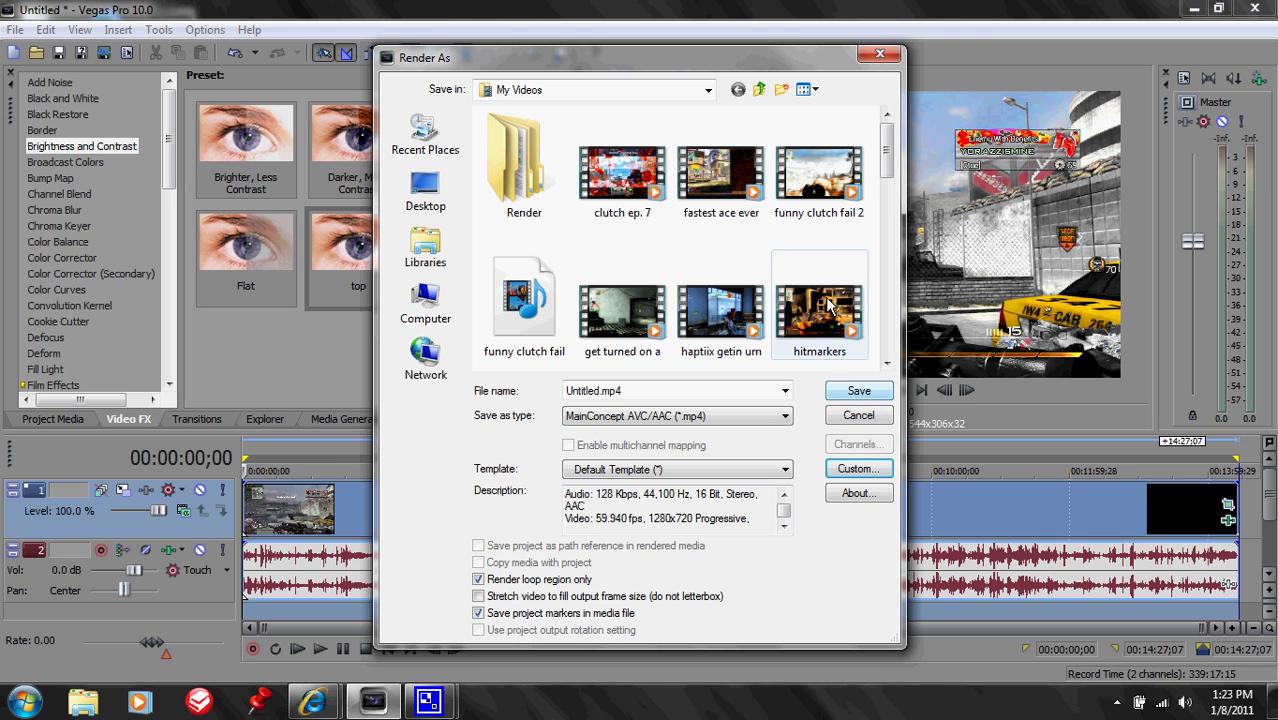
pyautogui.click(880, 53)
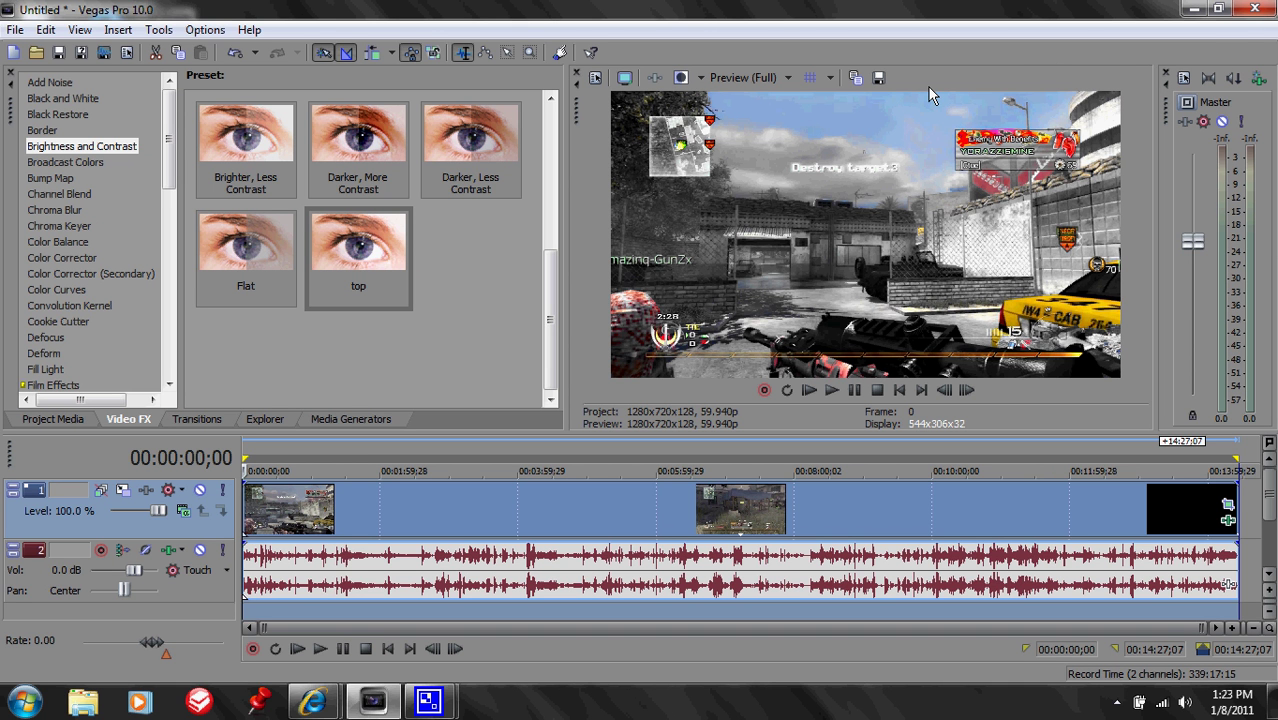
pyautogui.click(1193, 9)
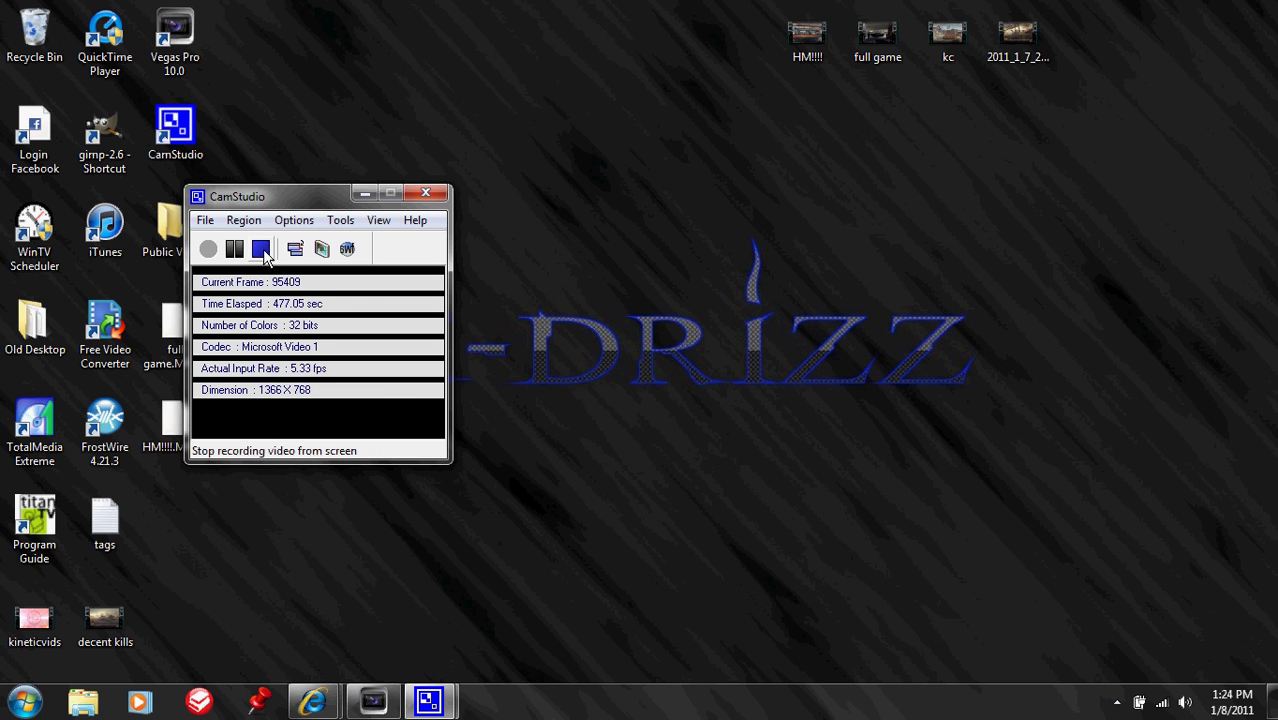